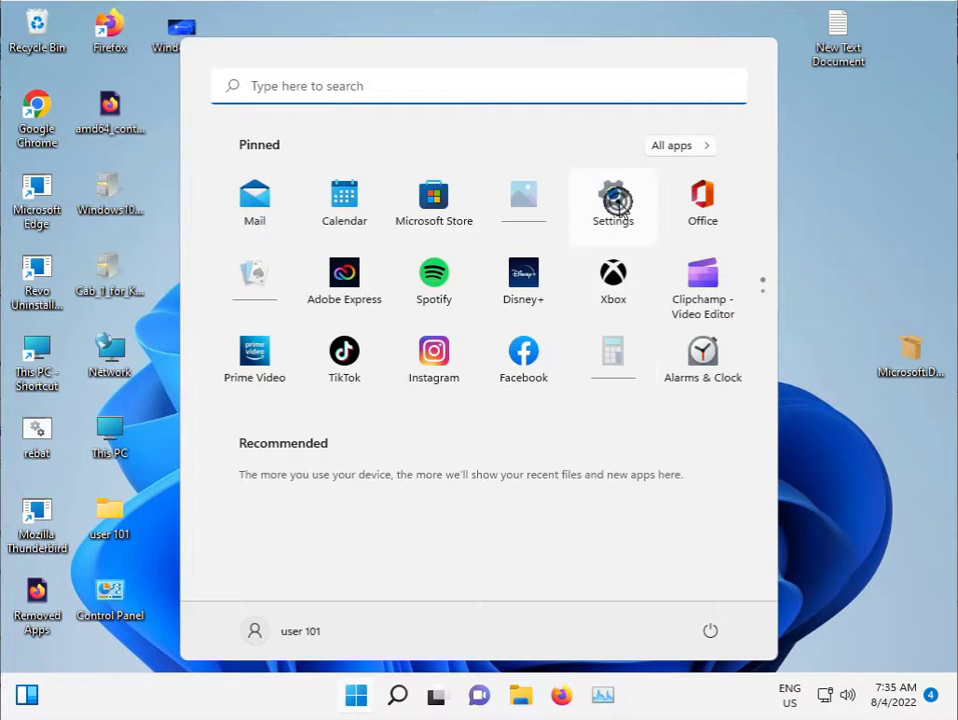
Open Settings and go to System > Troubleshoot > Other troubleshooters.
{"action": "left_click", "coordinate": [616, 203]}
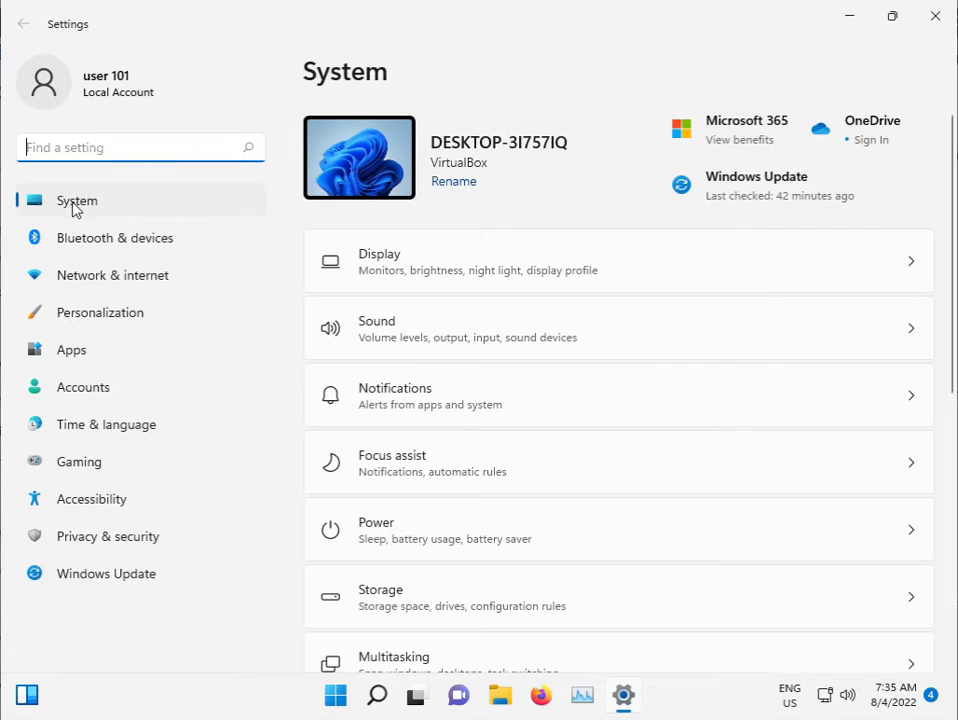
{"action": "scroll", "coordinate": [470, 440], "scroll_direction": "down", "scroll_amount": 1}
{"action": "scroll", "coordinate": [468, 489], "scroll_direction": "down", "scroll_amount": 2}
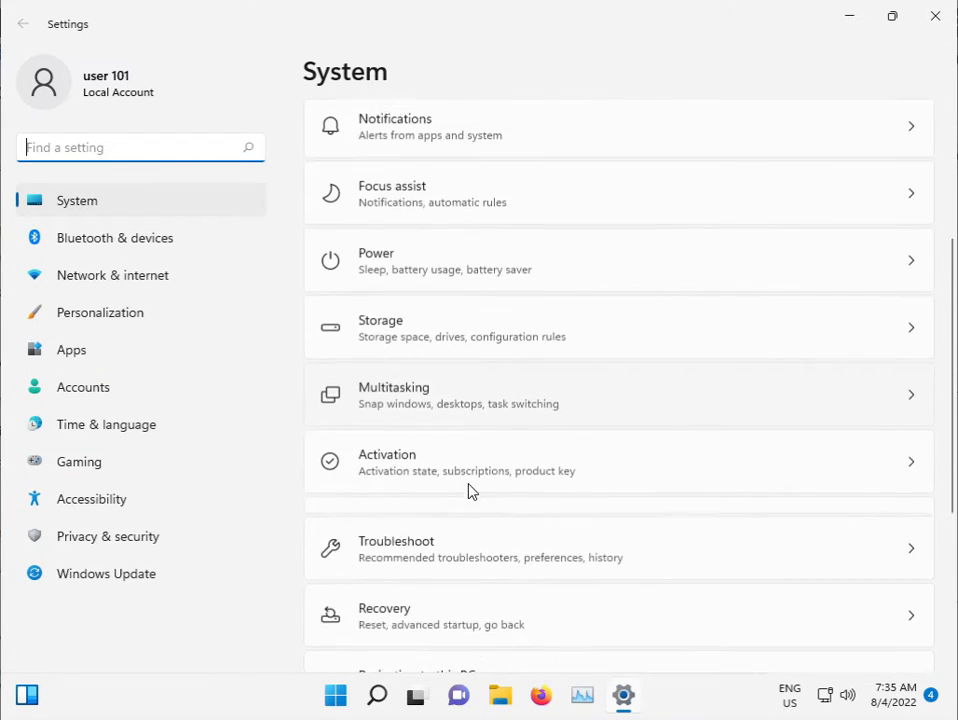
{"action": "scroll", "coordinate": [468, 491], "scroll_direction": "down", "scroll_amount": 2}
{"action": "left_click", "coordinate": [419, 383]}
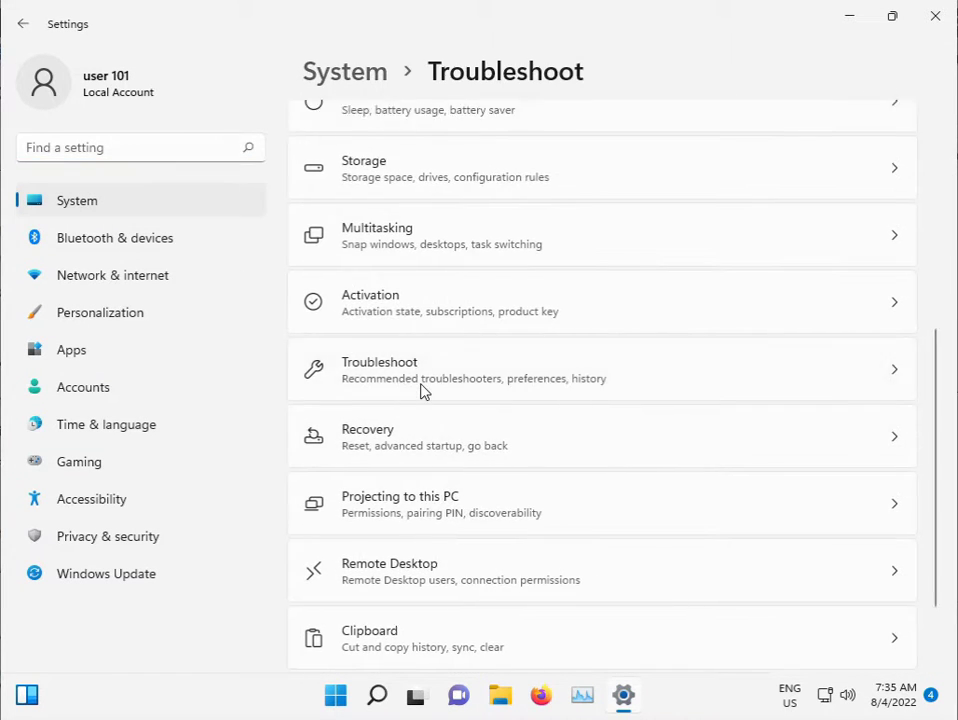
{"action": "left_click", "coordinate": [533, 306]}
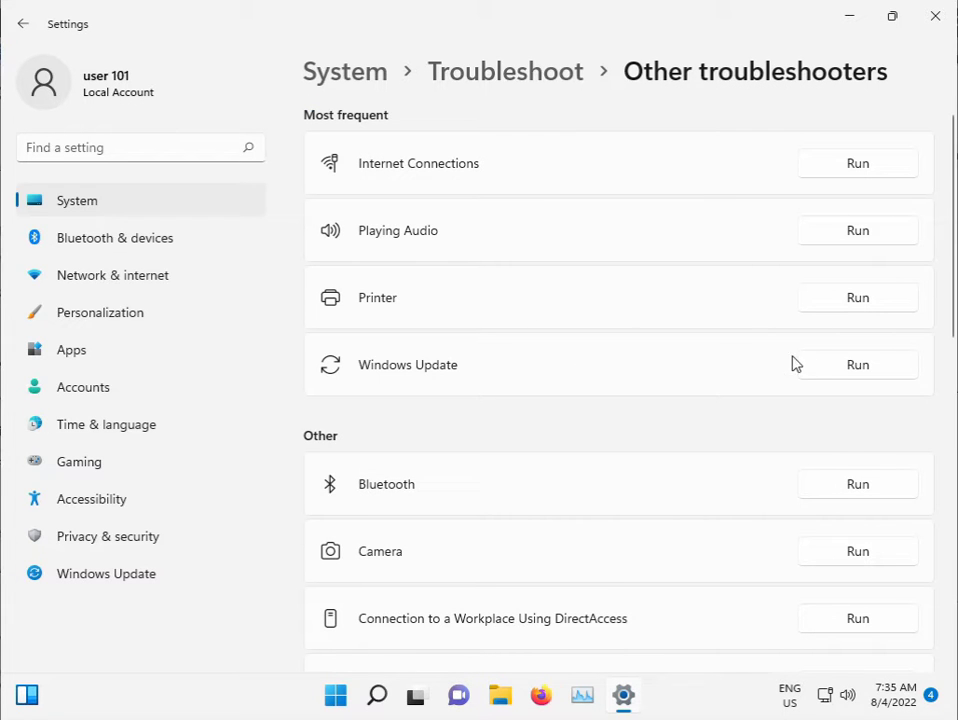
Run the Windows Update troubleshooter, closing Settings and dismissing a stray Run dialog.
{"action": "left_click", "coordinate": [828, 364]}
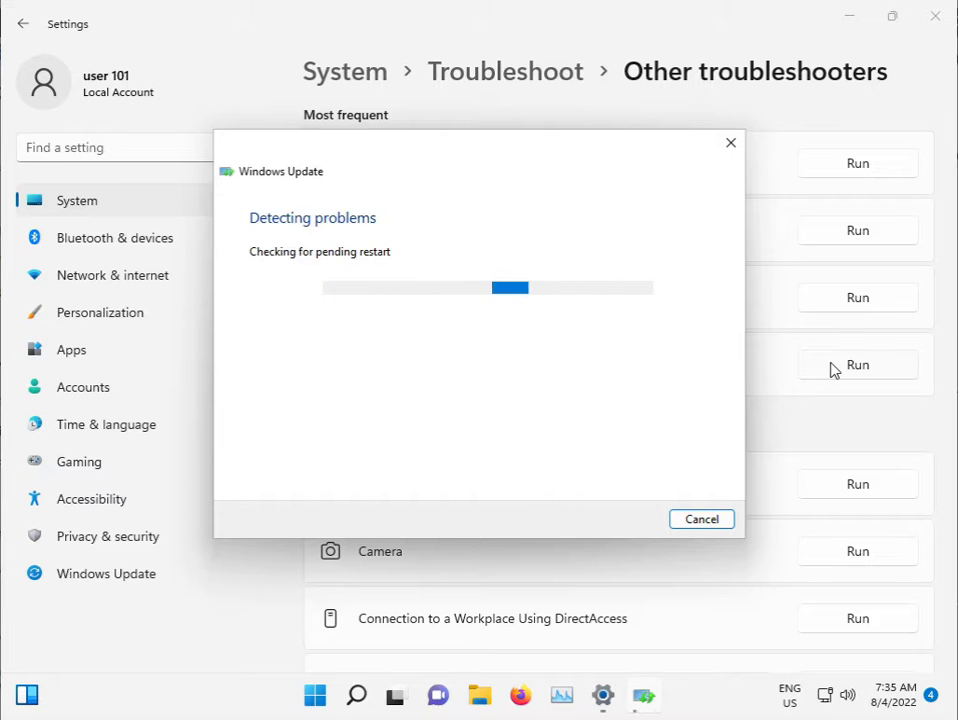
{"action": "left_click", "coordinate": [934, 16]}
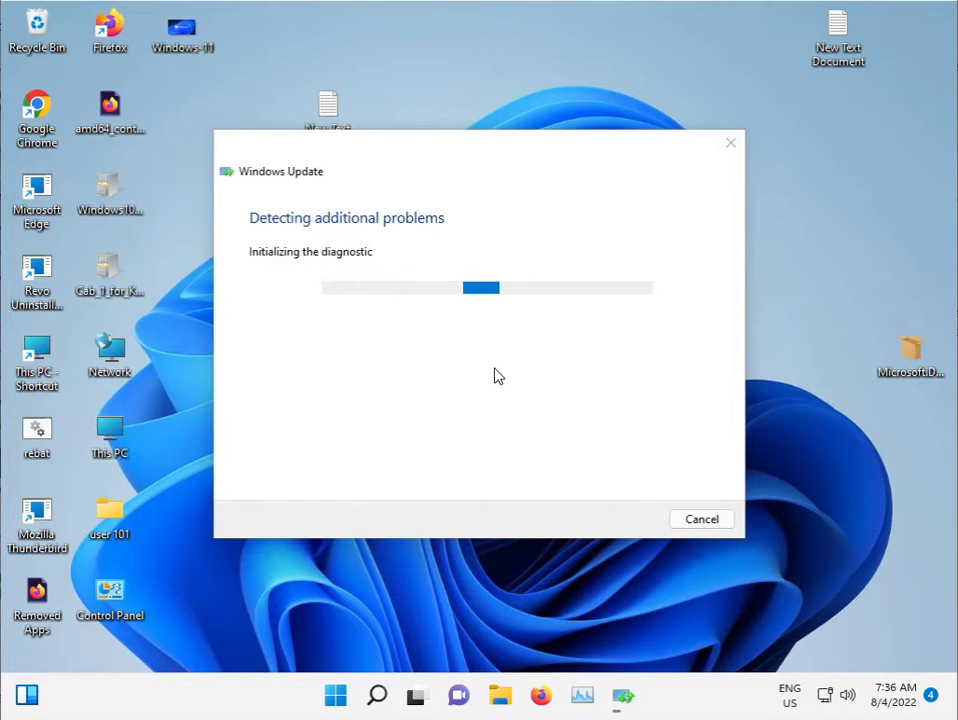
{"action": "key", "text": "super+r"}
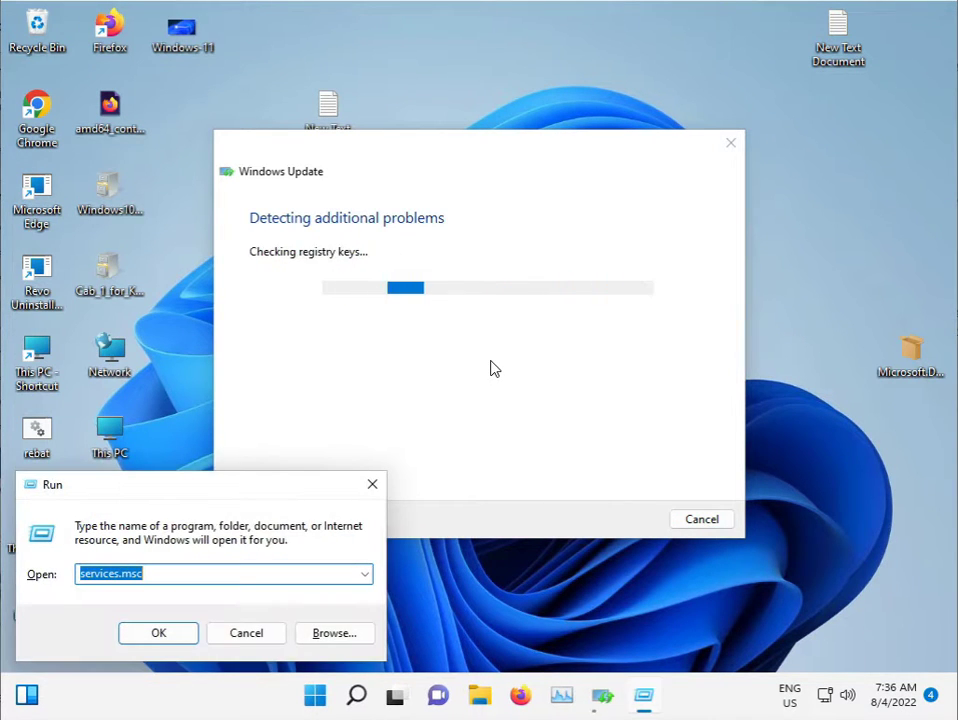
{"action": "left_click", "coordinate": [372, 484]}
Launch Command Prompt as administrator from a 'cmd' search and close the finished troubleshooter.
{"action": "left_click", "coordinate": [345, 694]}
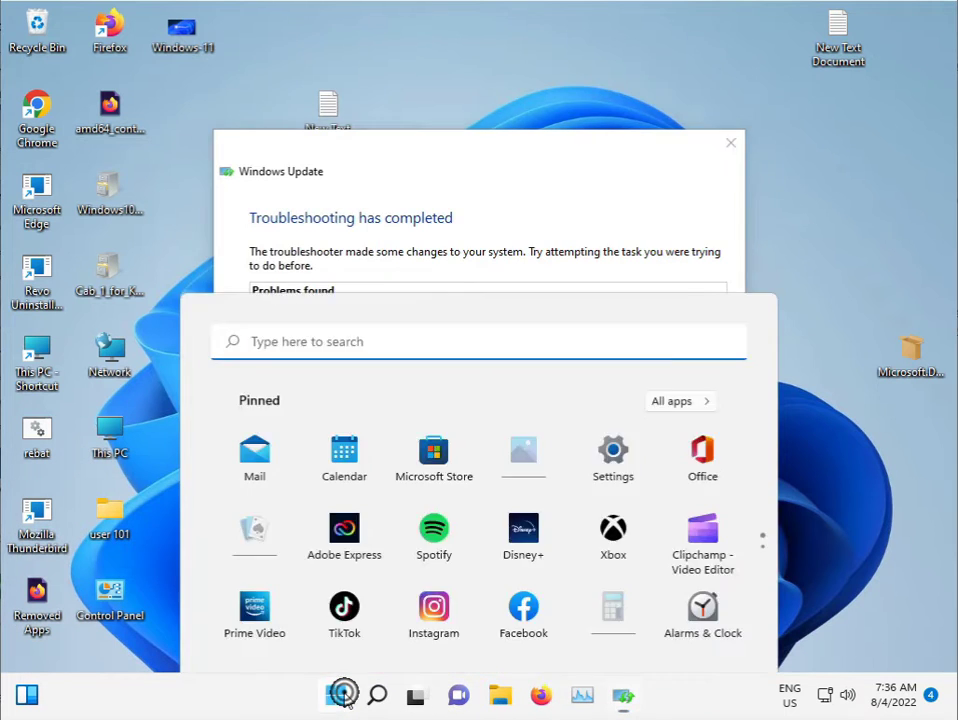
{"action": "type", "text": "cmd"}
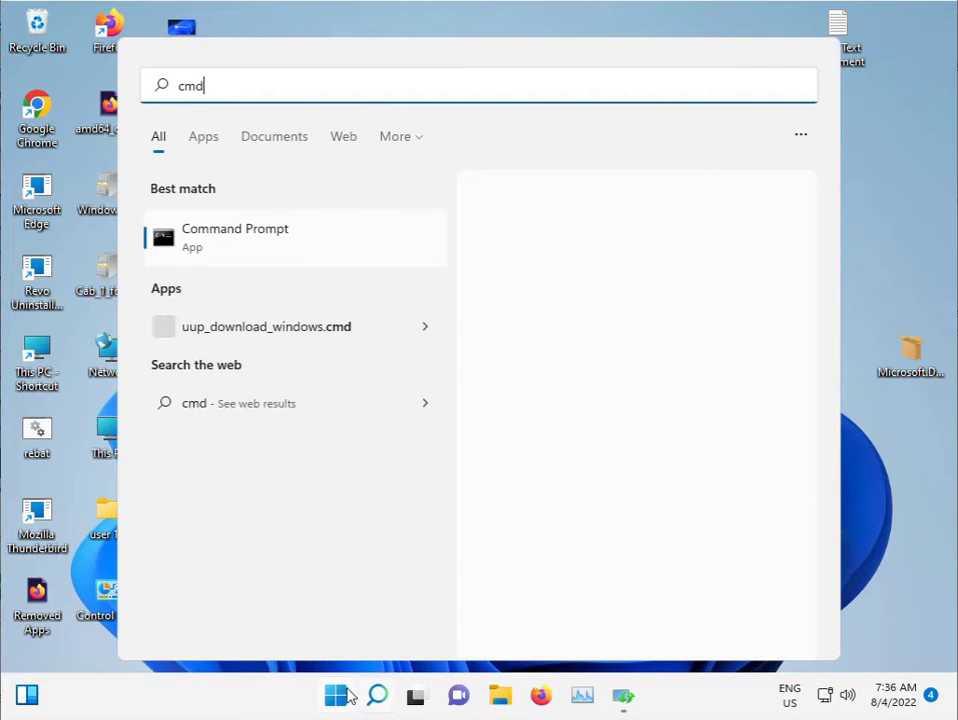
{"action": "right_click", "coordinate": [280, 248]}
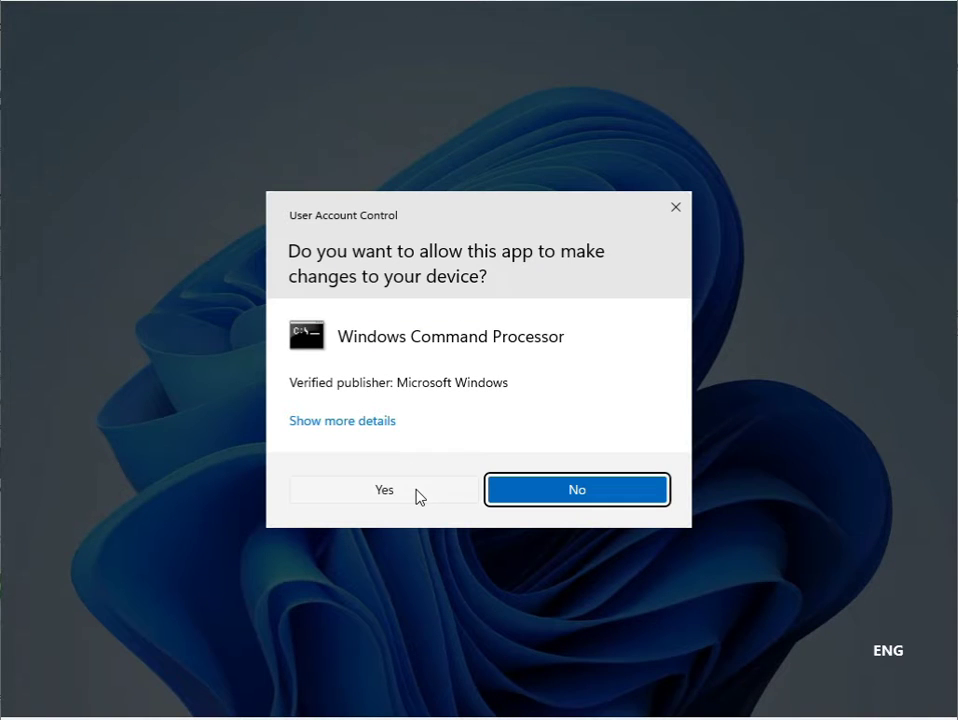
{"action": "left_click", "coordinate": [381, 493]}
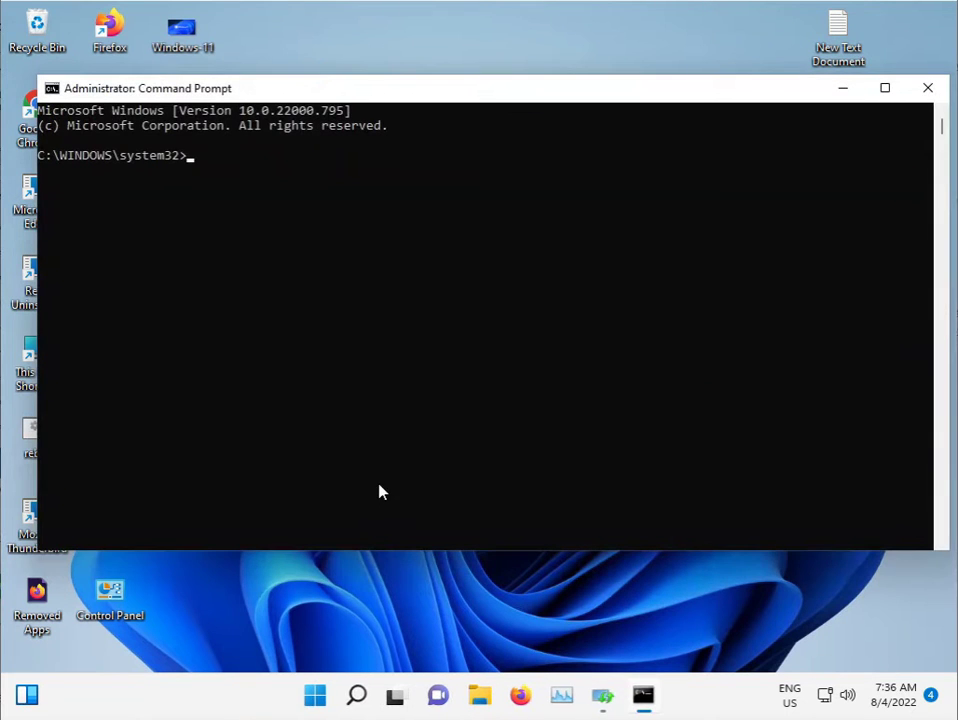
{"action": "left_click", "coordinate": [602, 695]}
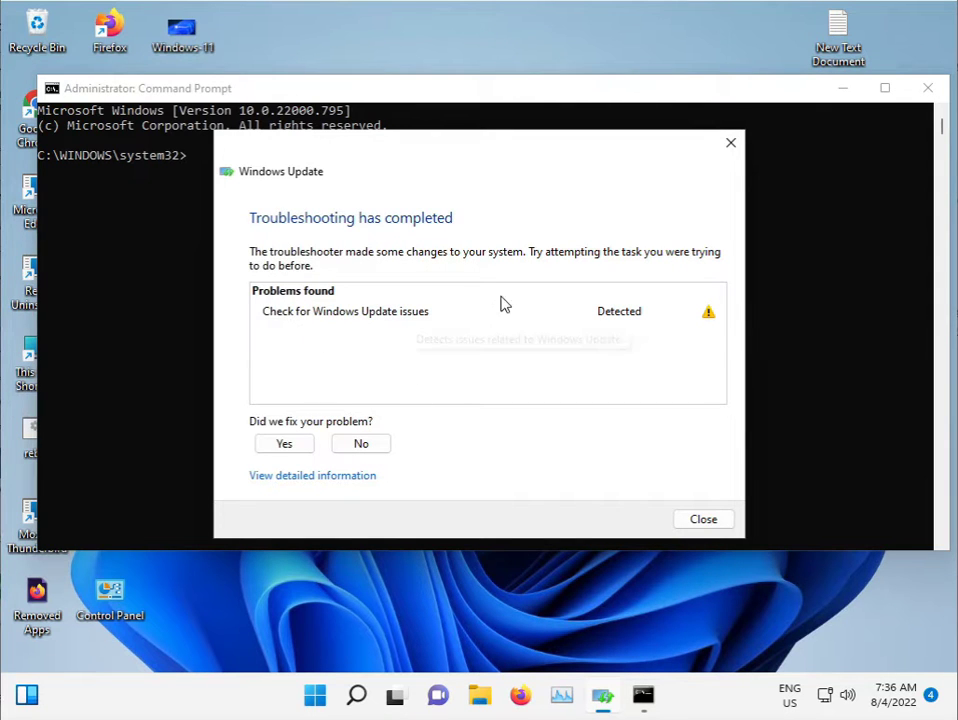
{"action": "left_click", "coordinate": [735, 143]}
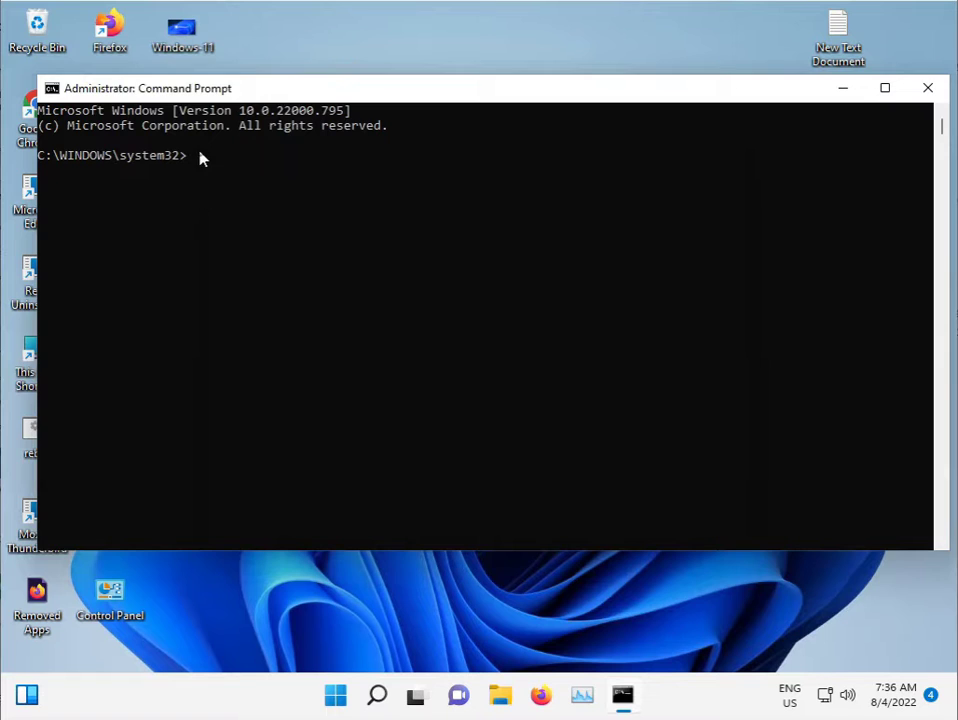
Start sfc /scannow in the administrator Command Prompt and minimise the console.
{"action": "left_click", "coordinate": [199, 157]}
{"action": "left_click", "coordinate": [193, 160]}
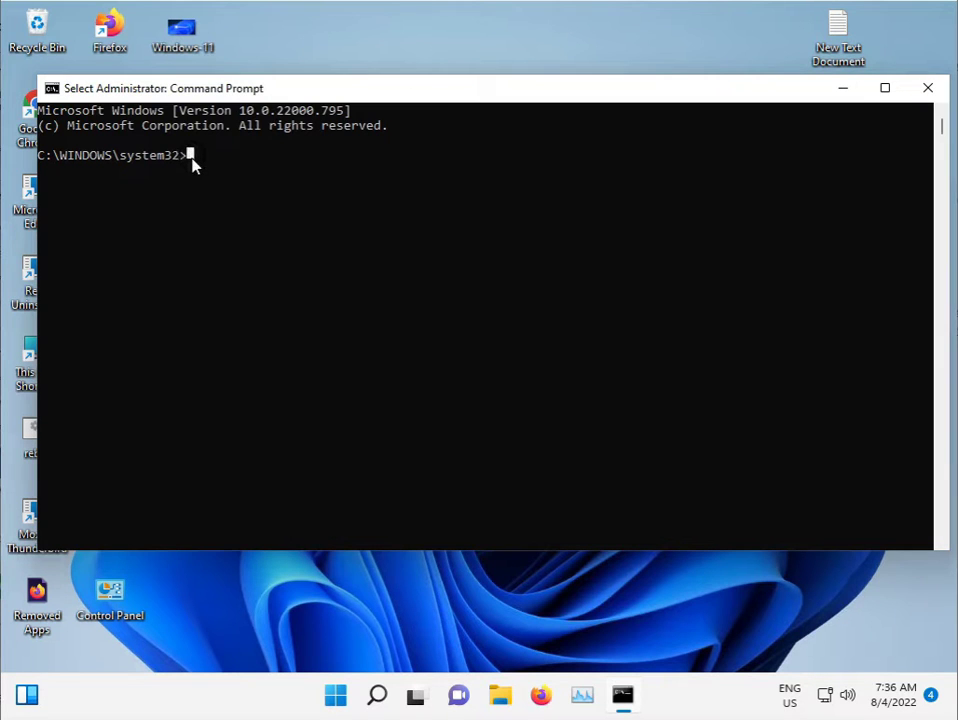
{"action": "key", "text": "Escape"}
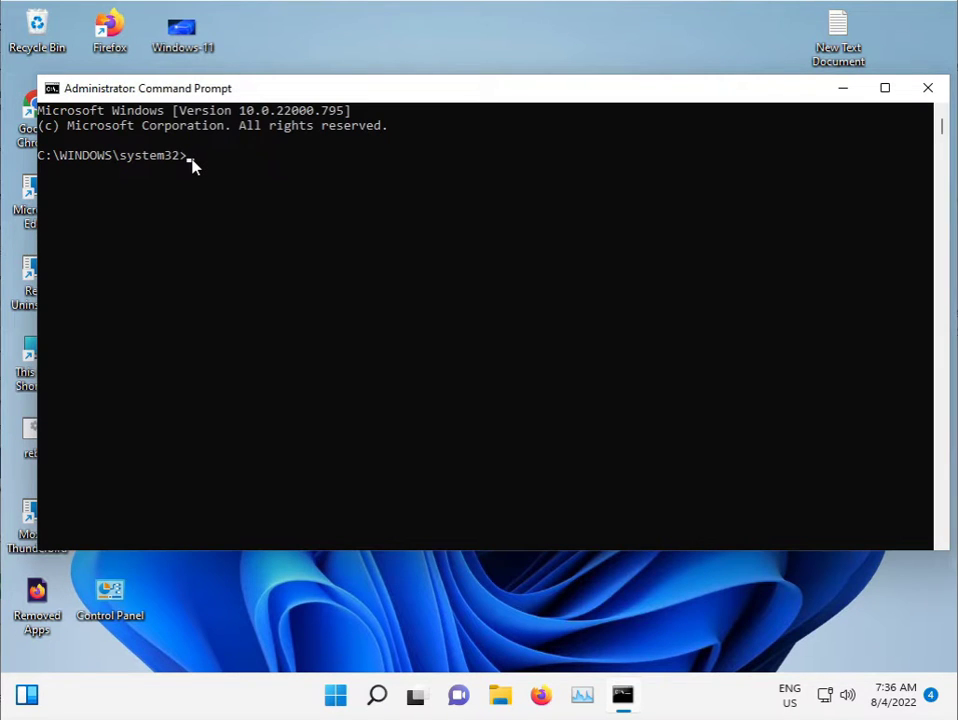
{"action": "type", "text": "sfc /scannow"}
{"action": "key", "text": "Return"}
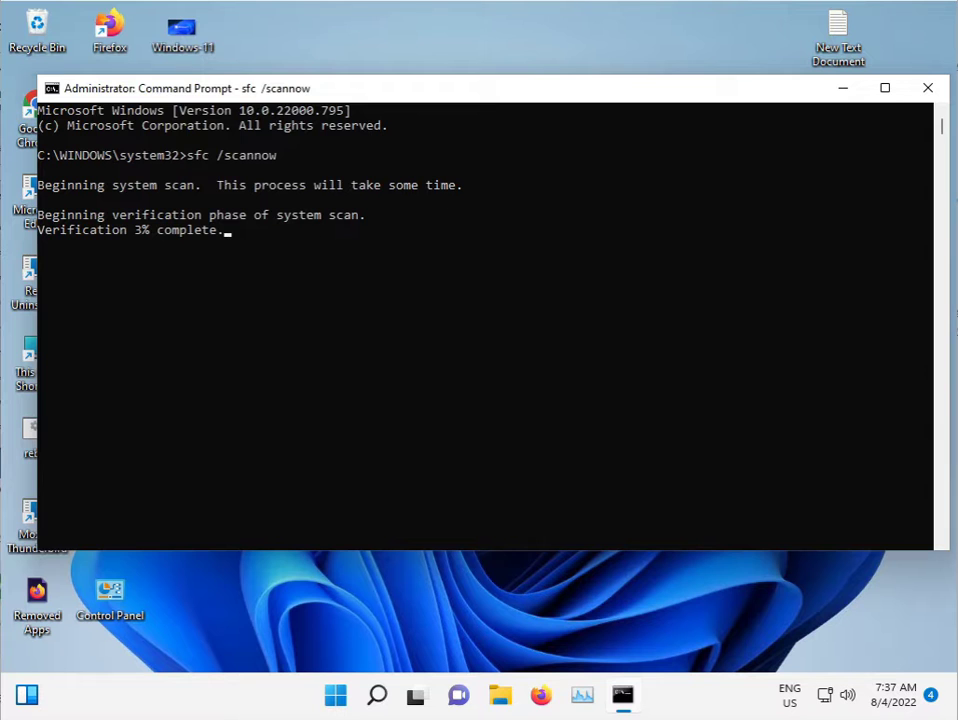
{"action": "left_click", "coordinate": [838, 92]}
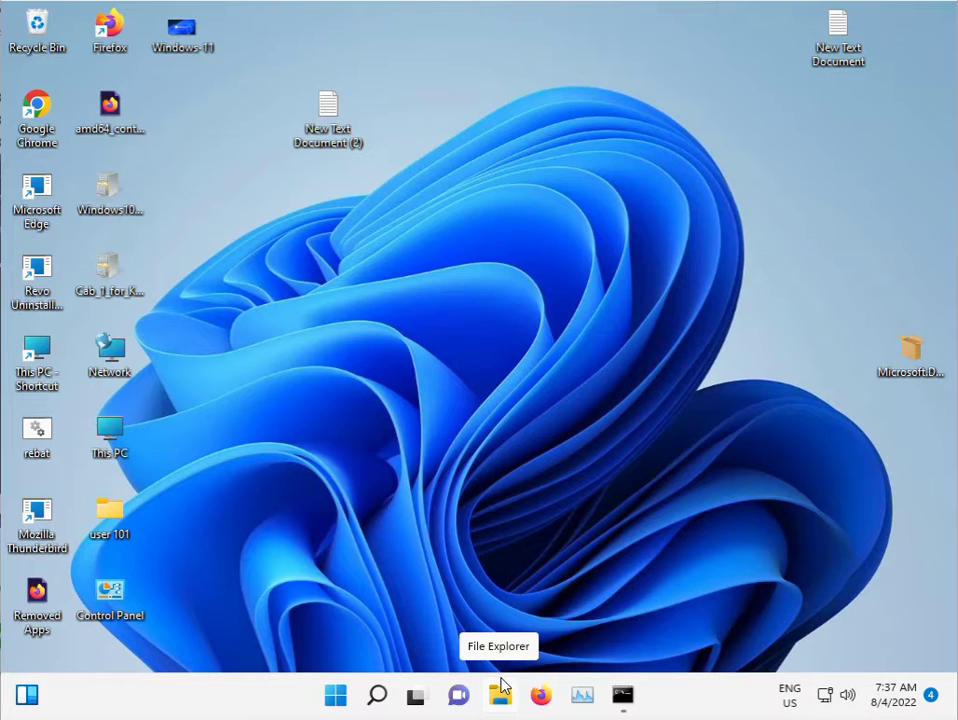
Search Chrome for '.net framework repair tool offline' and open Microsoft's support article.
{"action": "double_click", "coordinate": [40, 108]}
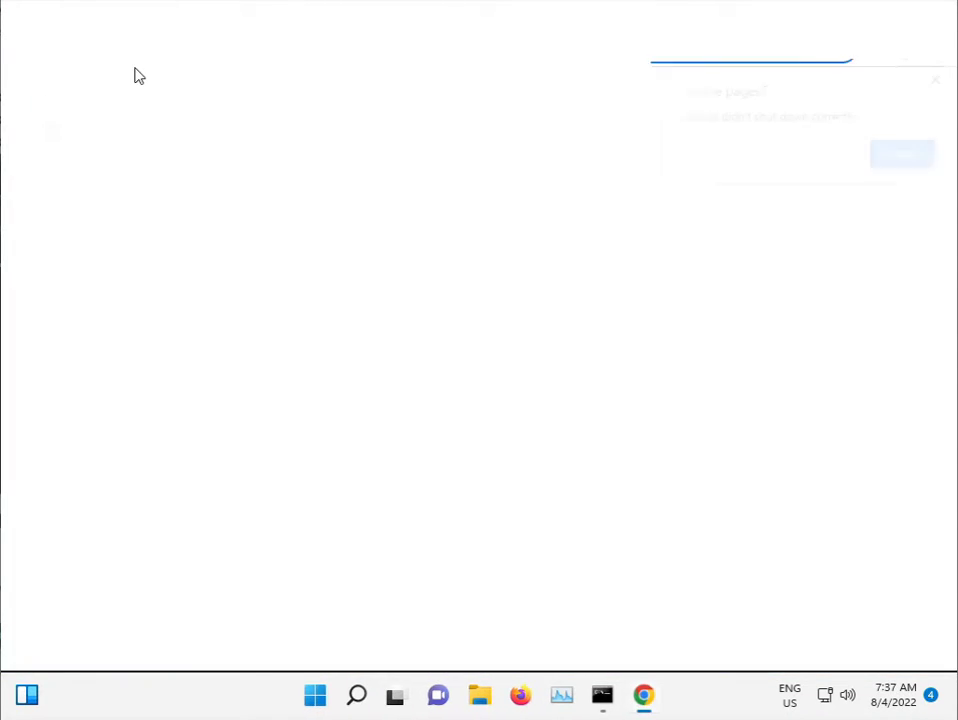
{"action": "left_click", "coordinate": [940, 77]}
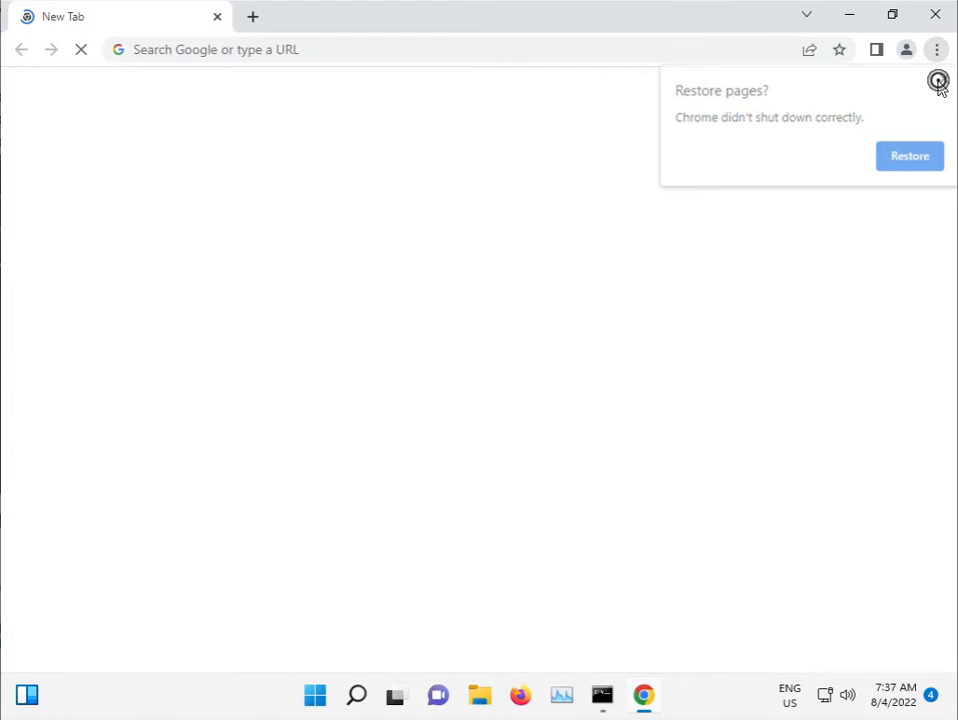
{"action": "left_click", "coordinate": [404, 49]}
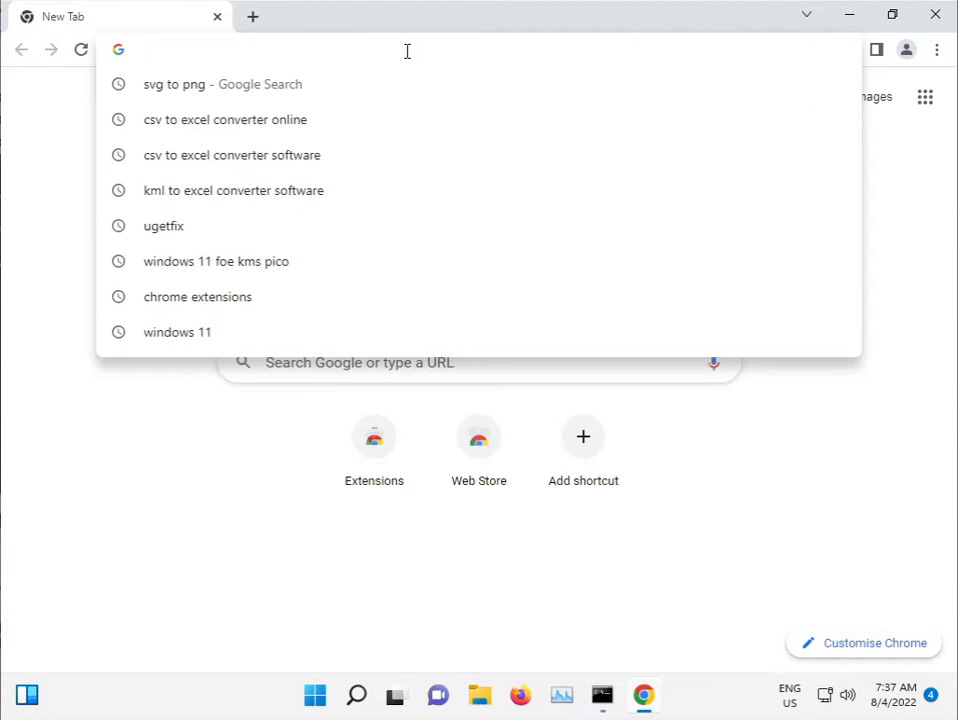
{"action": "type", "text": ".net"}
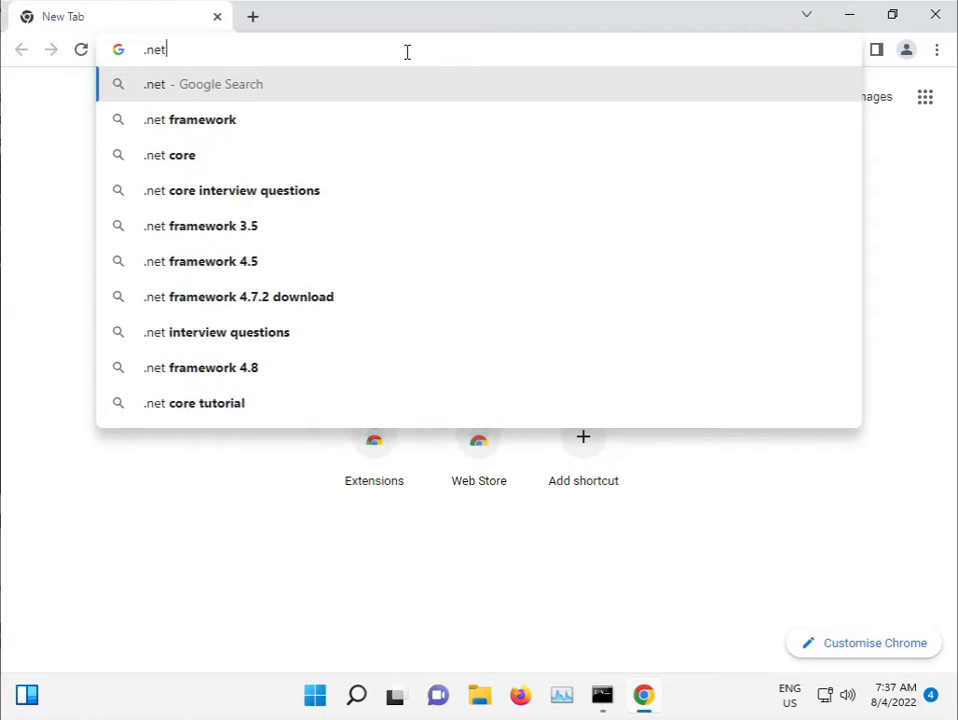
{"action": "key", "text": "Down"}
{"action": "key", "text": "Right"}
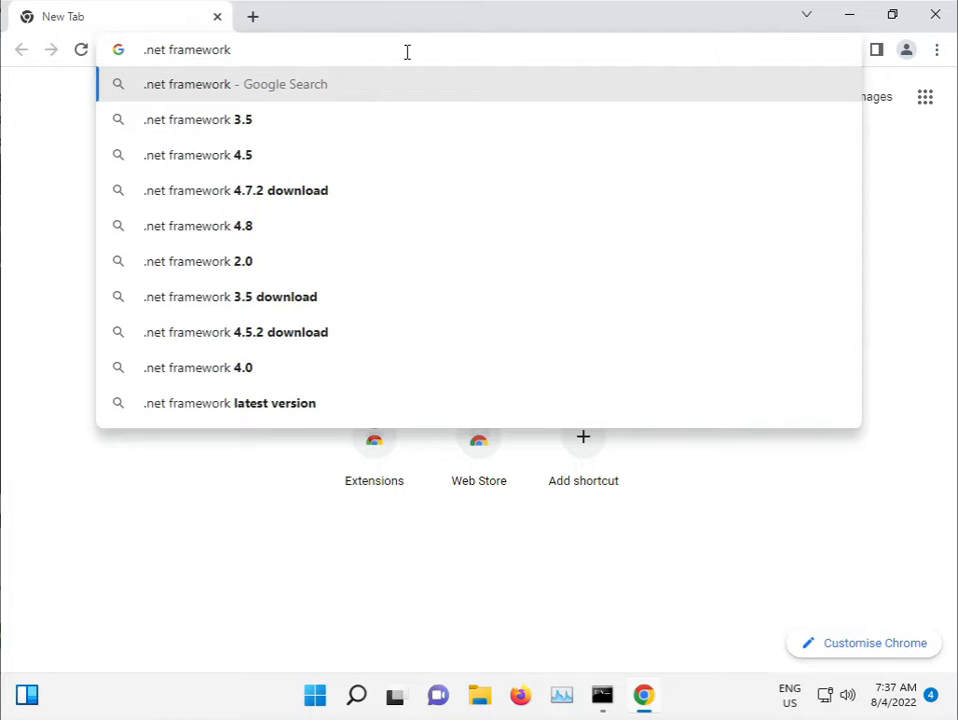
{"action": "type", "text": "repa"}
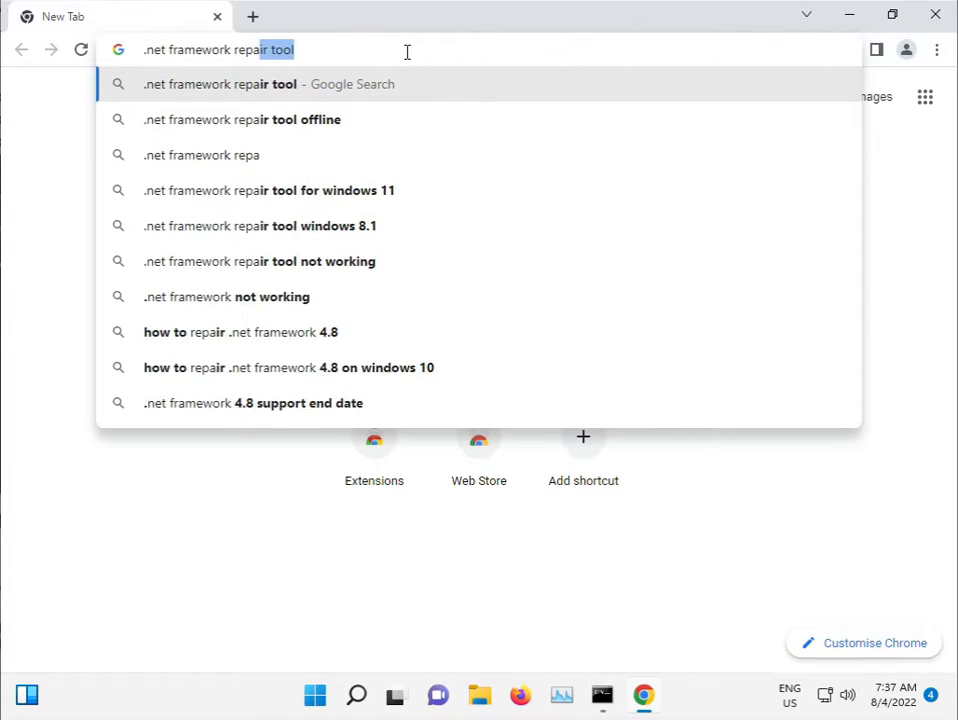
{"action": "type", "text": "i"}
{"action": "key", "text": "Down"}
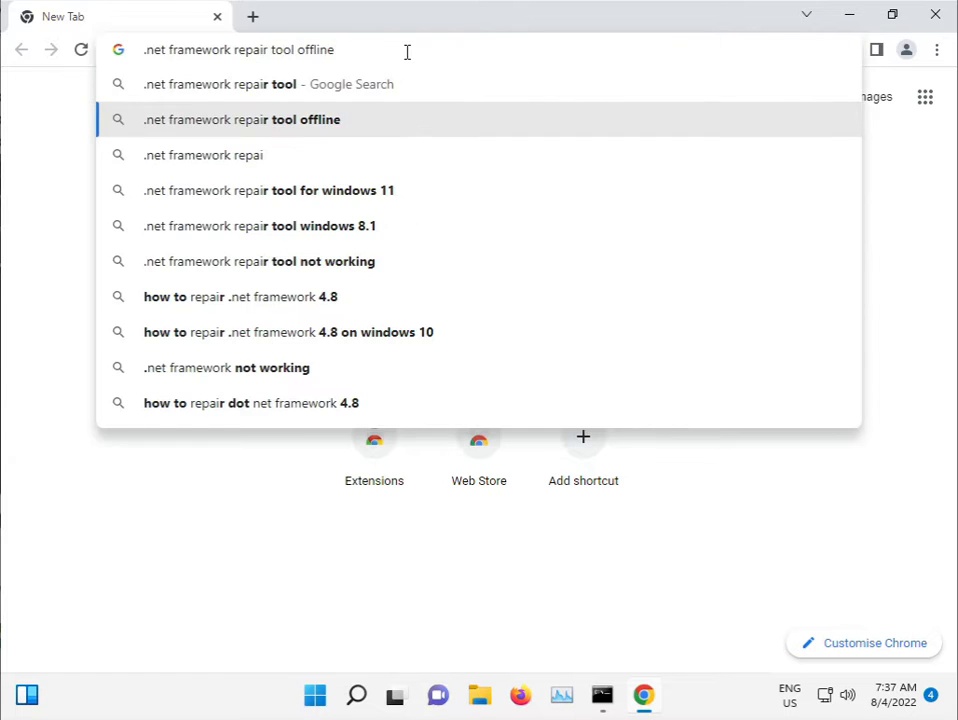
{"action": "key", "text": "Return"}
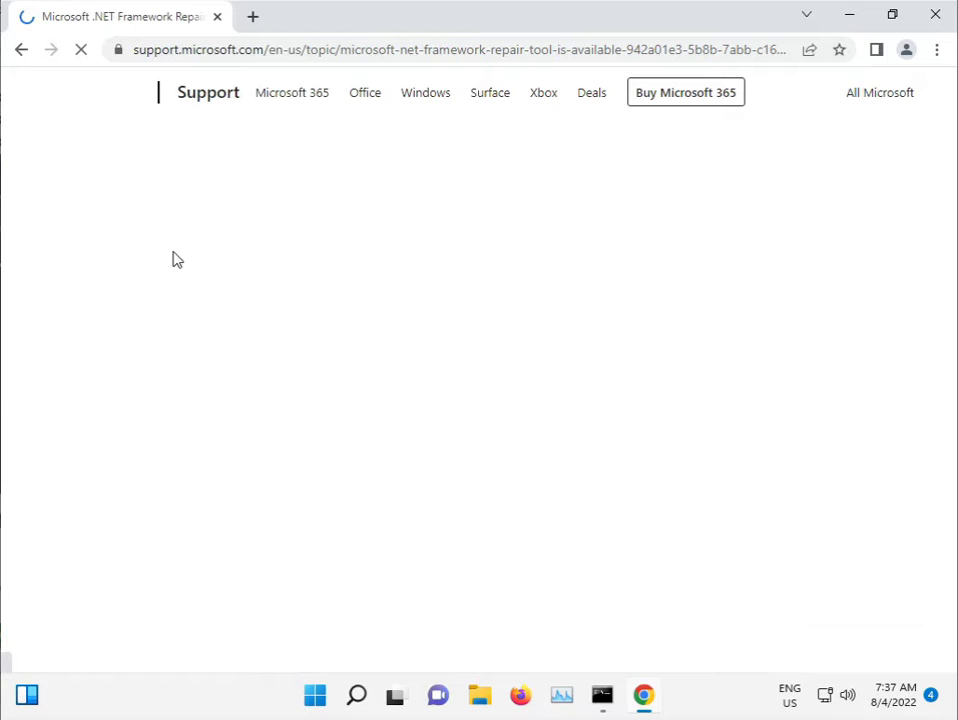
Scroll the support article down to the netfxrepairtool.exe download information.
{"action": "scroll", "coordinate": [359, 453], "scroll_direction": "down", "scroll_amount": 1}
{"action": "scroll", "coordinate": [359, 453], "scroll_direction": "down", "scroll_amount": 1}
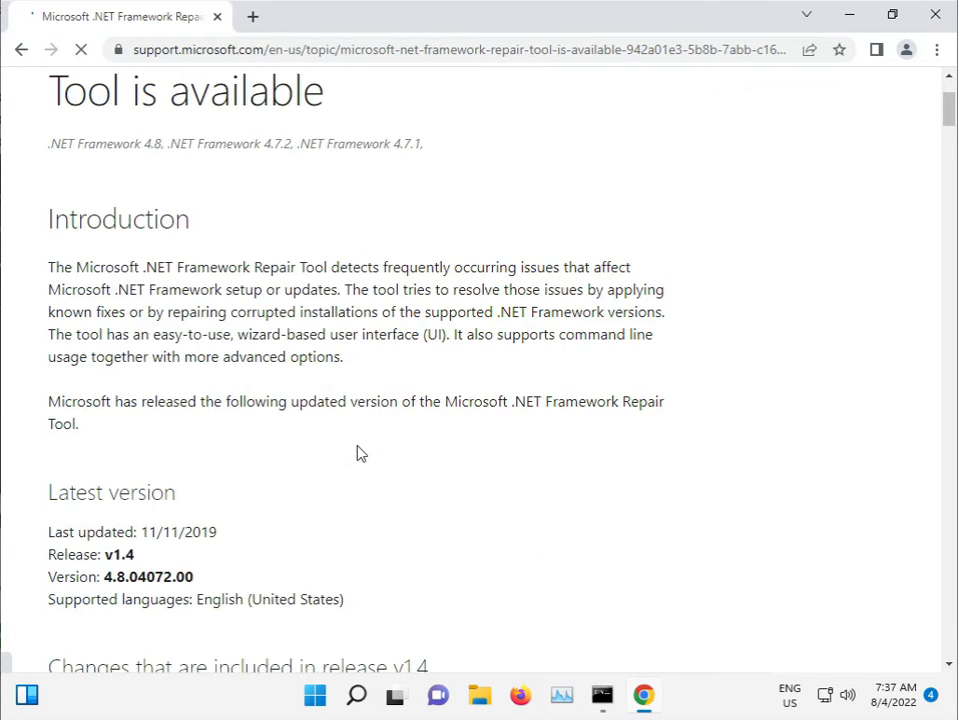
{"action": "scroll", "coordinate": [359, 453], "scroll_direction": "down", "scroll_amount": 2}
{"action": "scroll", "coordinate": [359, 453], "scroll_direction": "down", "scroll_amount": 2}
{"action": "scroll", "coordinate": [359, 453], "scroll_direction": "down", "scroll_amount": 3}
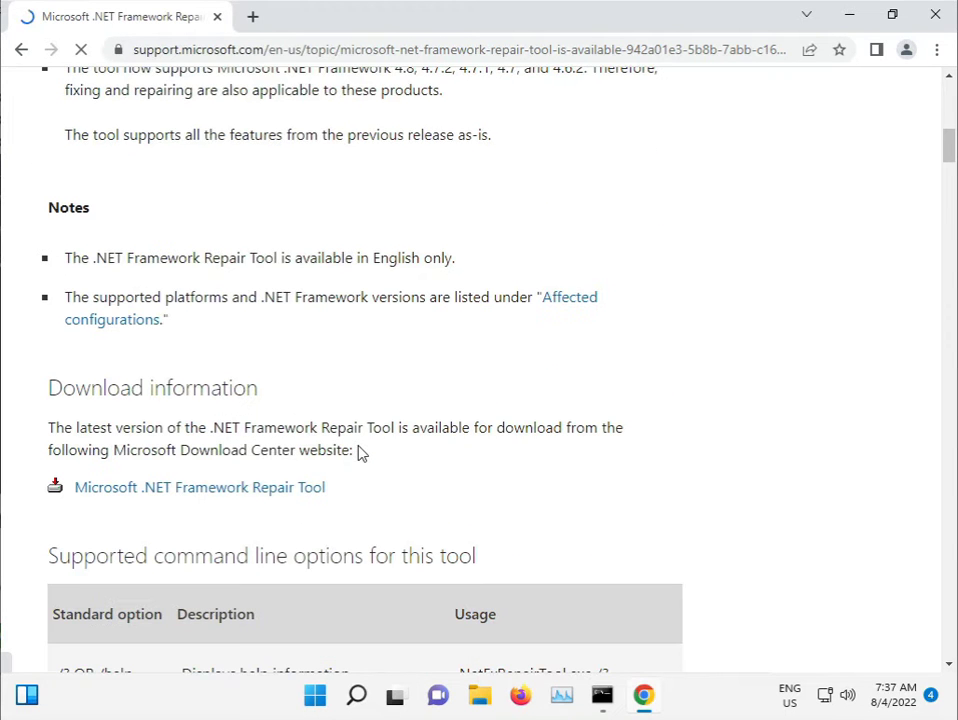
{"action": "scroll", "coordinate": [359, 453], "scroll_direction": "down", "scroll_amount": 1}
{"action": "scroll", "coordinate": [359, 453], "scroll_direction": "down", "scroll_amount": 2}
{"action": "scroll", "coordinate": [359, 453], "scroll_direction": "down", "scroll_amount": 2}
{"action": "scroll", "coordinate": [359, 453], "scroll_direction": "down", "scroll_amount": 2}
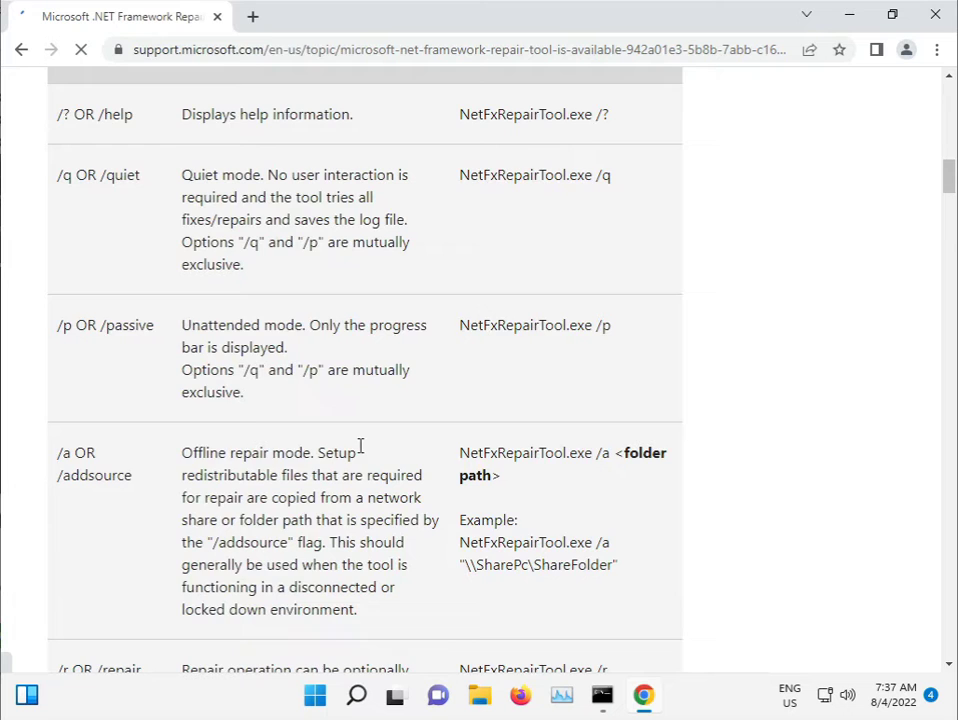
{"action": "scroll", "coordinate": [359, 453], "scroll_direction": "down", "scroll_amount": 4}
{"action": "scroll", "coordinate": [361, 453], "scroll_direction": "down", "scroll_amount": 1}
{"action": "scroll", "coordinate": [361, 453], "scroll_direction": "down", "scroll_amount": 3}
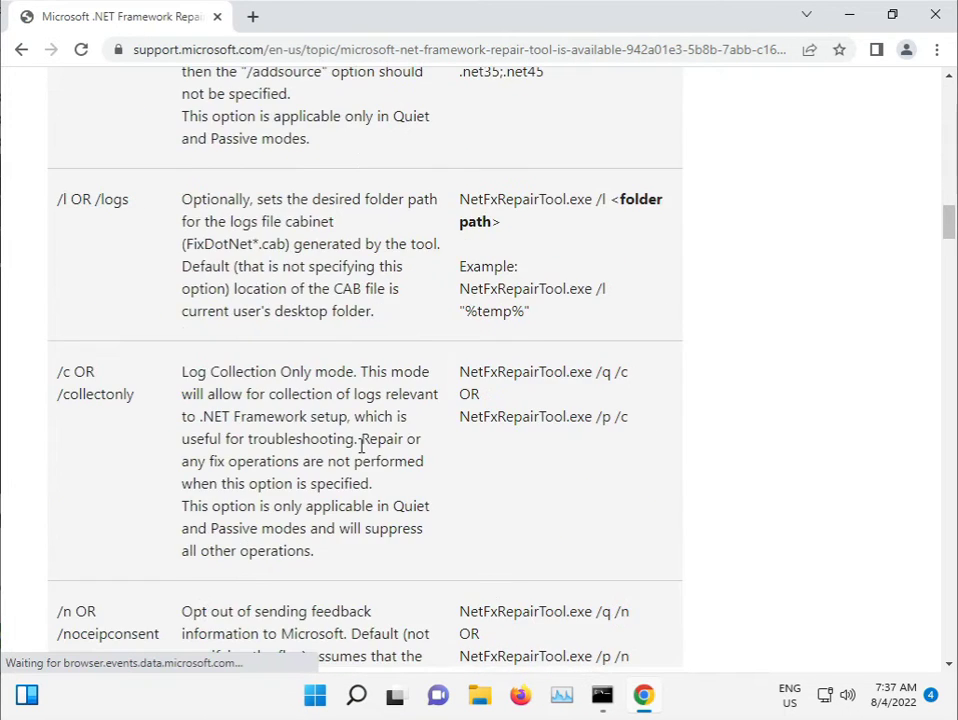
{"action": "scroll", "coordinate": [361, 453], "scroll_direction": "down", "scroll_amount": 1}
{"action": "scroll", "coordinate": [364, 453], "scroll_direction": "down", "scroll_amount": 4}
{"action": "scroll", "coordinate": [363, 453], "scroll_direction": "down", "scroll_amount": 3}
{"action": "scroll", "coordinate": [363, 453], "scroll_direction": "down", "scroll_amount": 5}
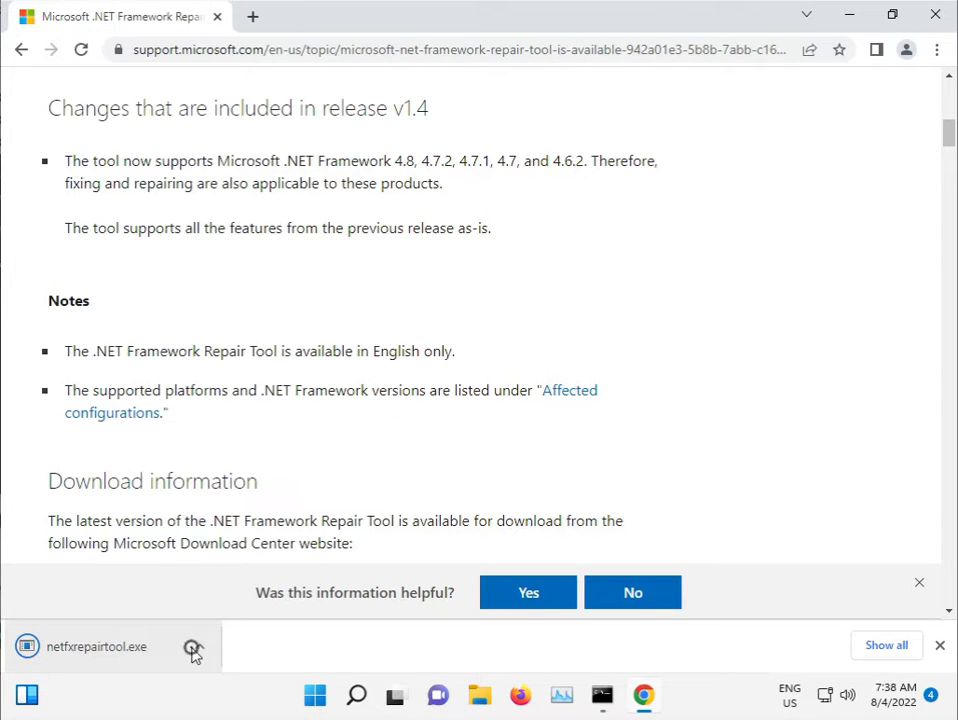
Launch netfxrepairtool.exe from downloads, accept its license, apply recommended repairs, and close it.
{"action": "left_click", "coordinate": [193, 646]}
{"action": "left_click", "coordinate": [240, 524]}
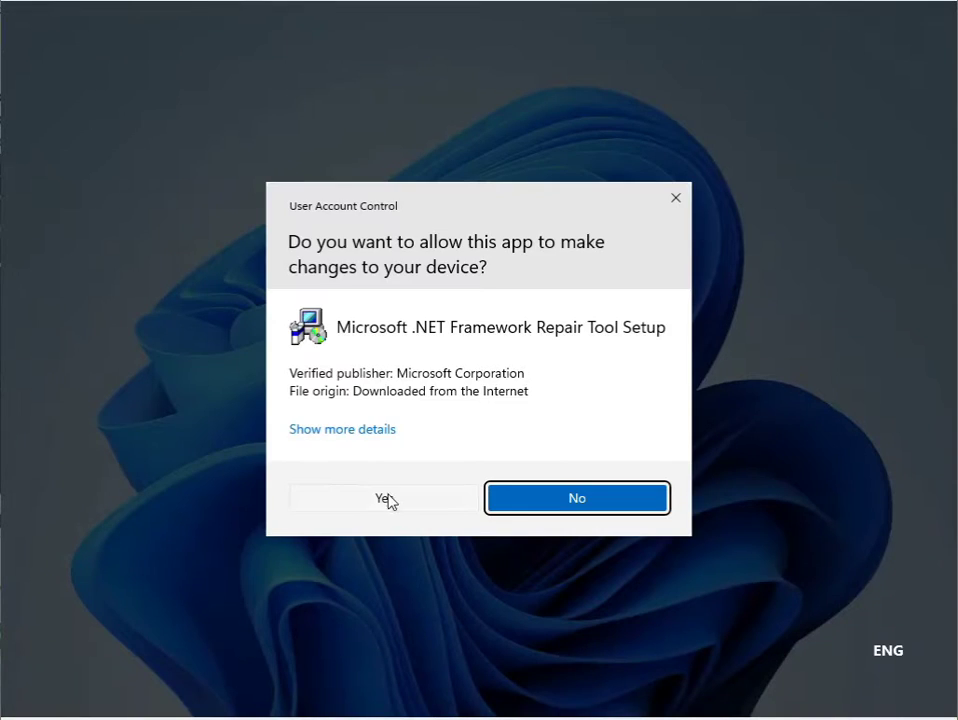
{"action": "left_click", "coordinate": [388, 500]}
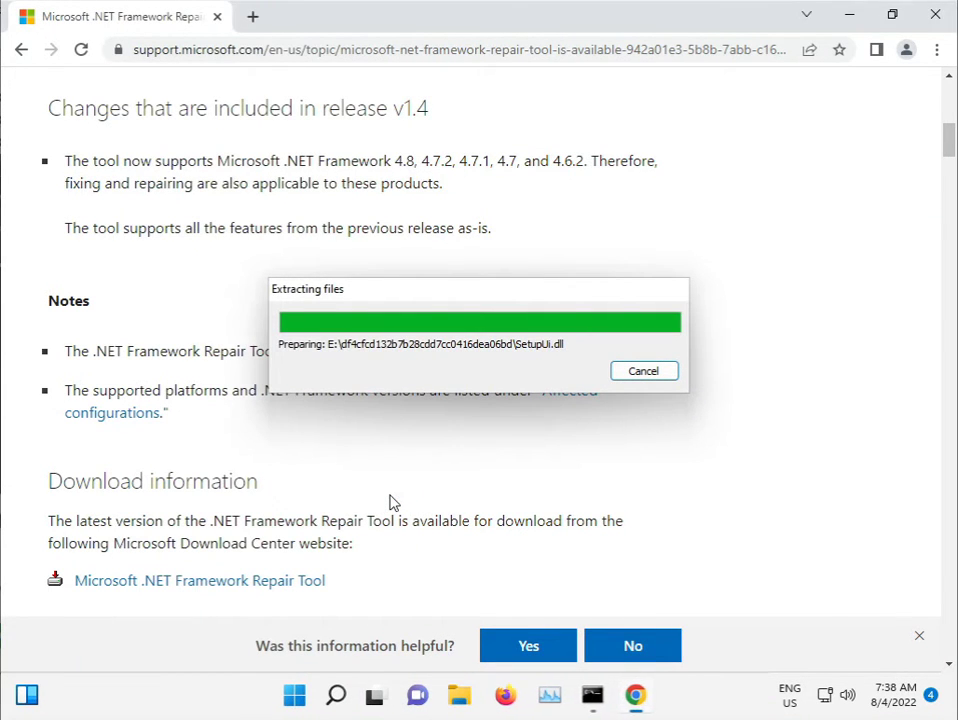
{"action": "left_click", "coordinate": [372, 485]}
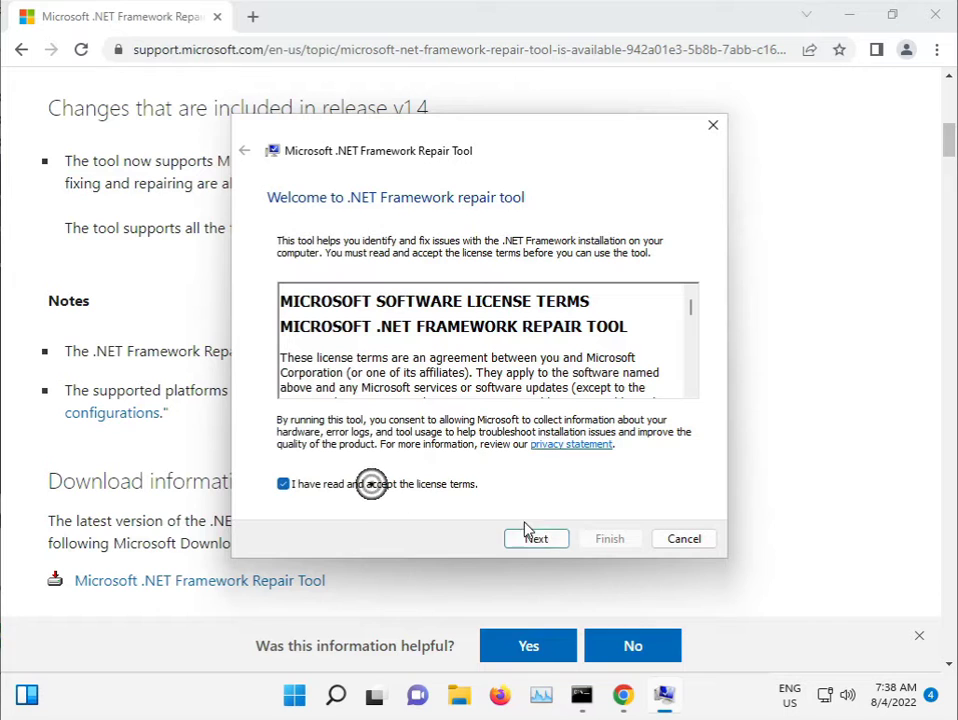
{"action": "left_click", "coordinate": [552, 540]}
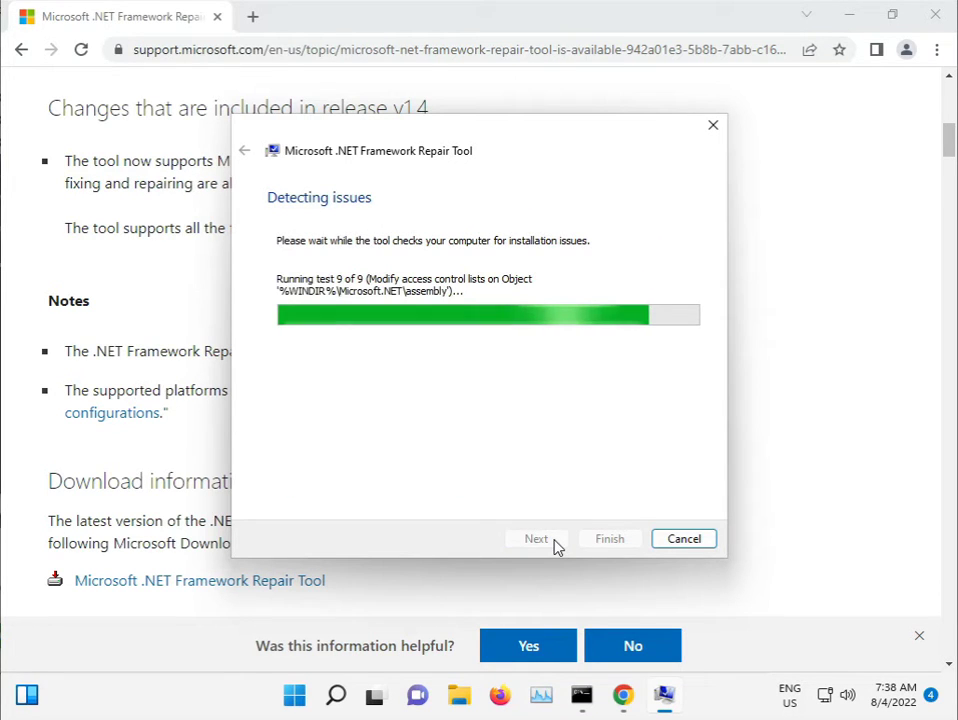
{"action": "left_click", "coordinate": [554, 540]}
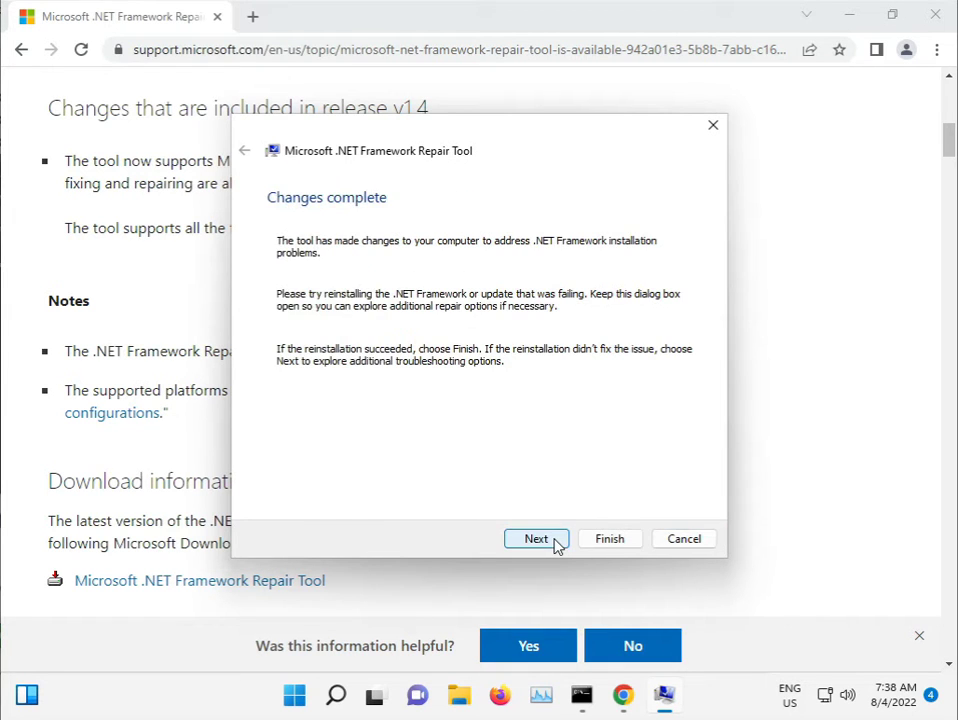
{"action": "left_click", "coordinate": [540, 540]}
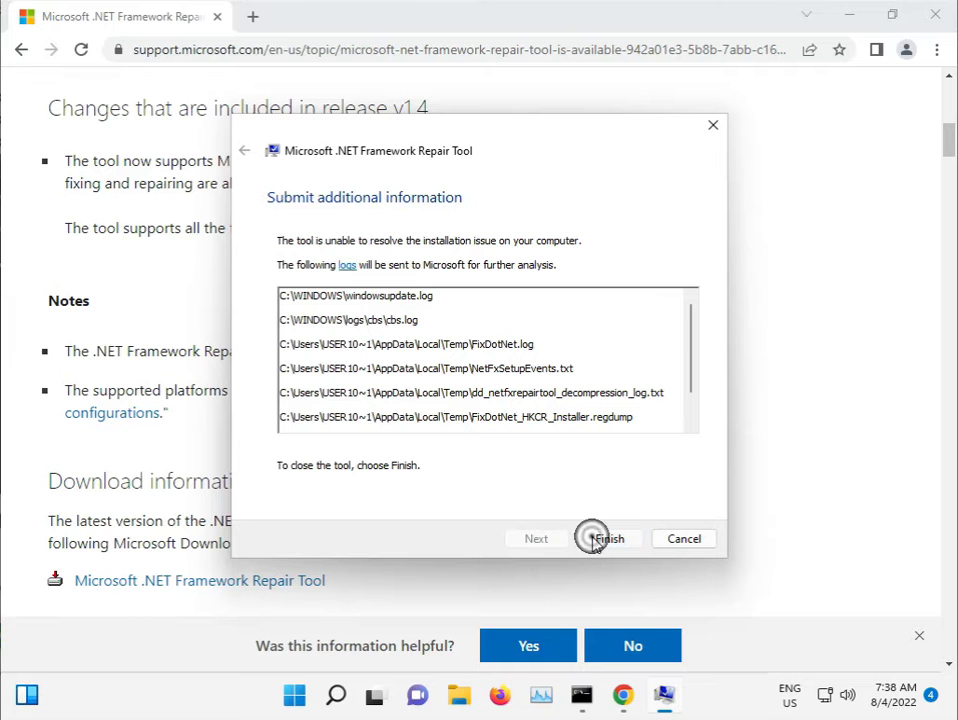
{"action": "left_click", "coordinate": [597, 540]}
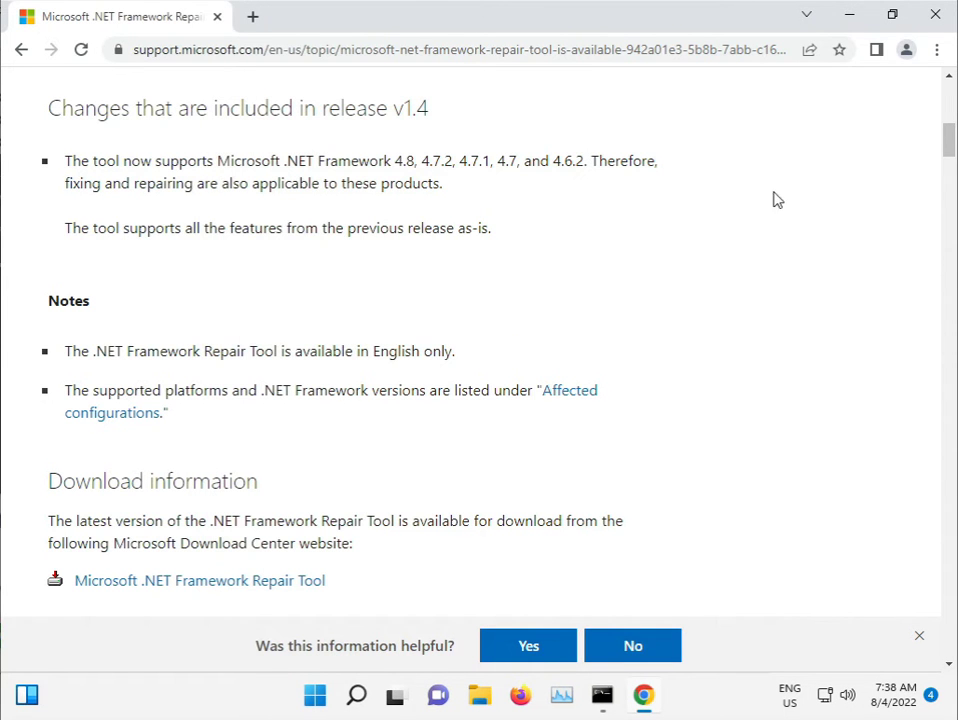
Minimise Chrome and open This PC from its desktop shortcut.
{"action": "left_click", "coordinate": [850, 14]}
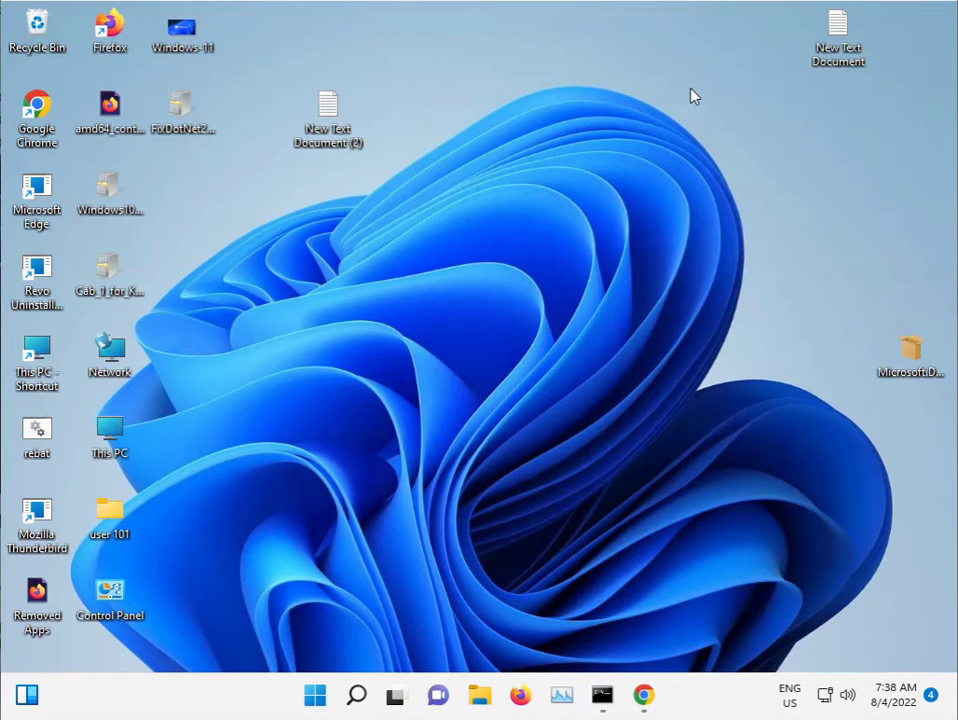
{"action": "left_click", "coordinate": [316, 703]}
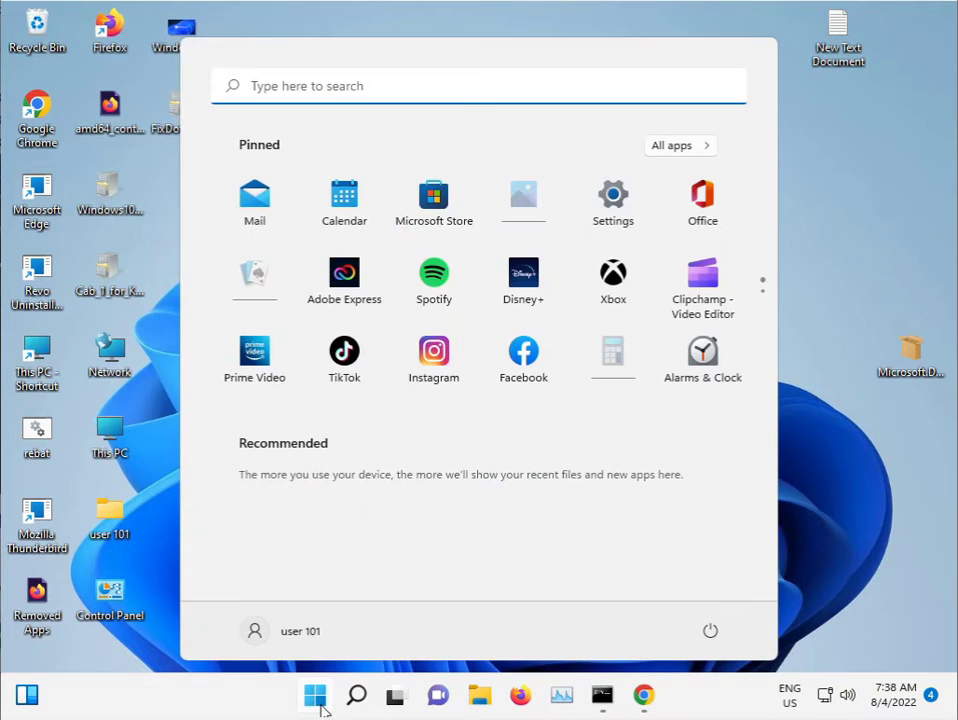
{"action": "left_click", "coordinate": [781, 447]}
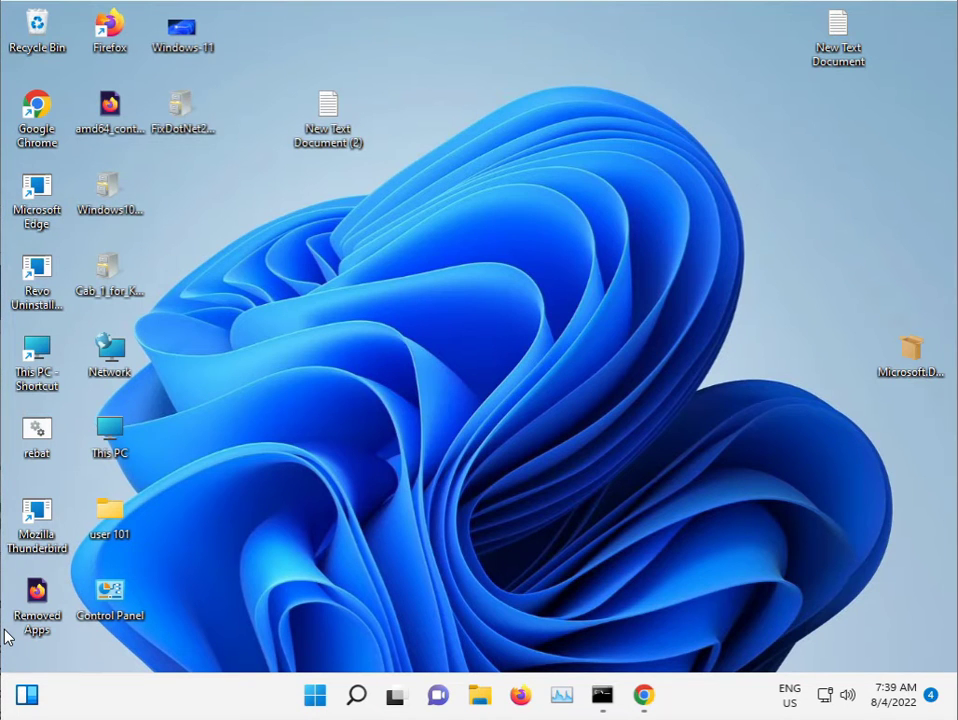
{"action": "left_click", "coordinate": [315, 697]}
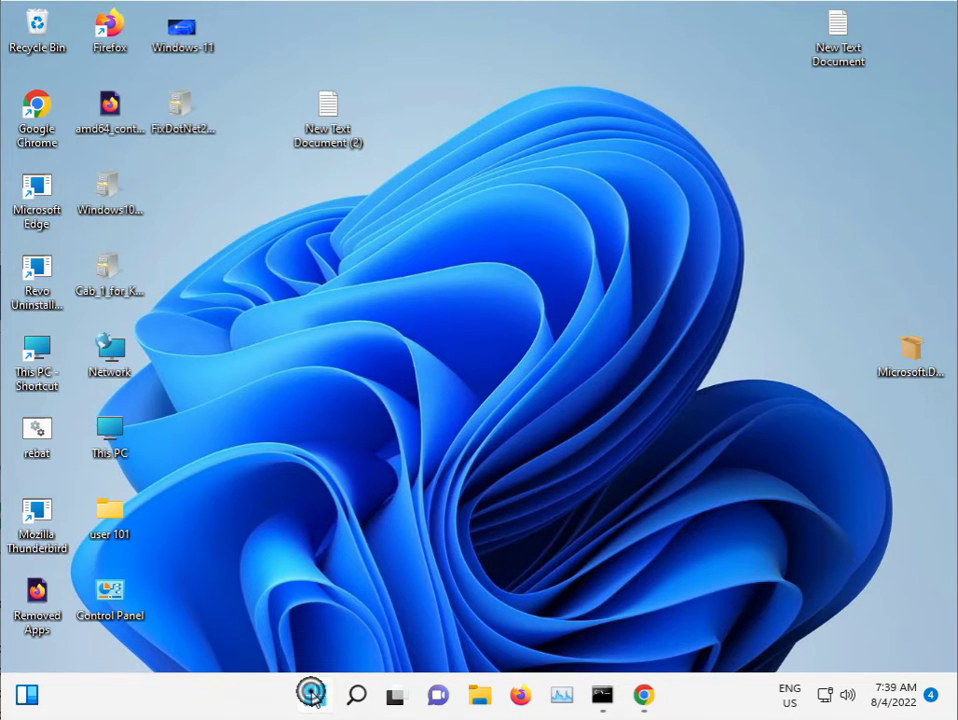
{"action": "left_click", "coordinate": [142, 560]}
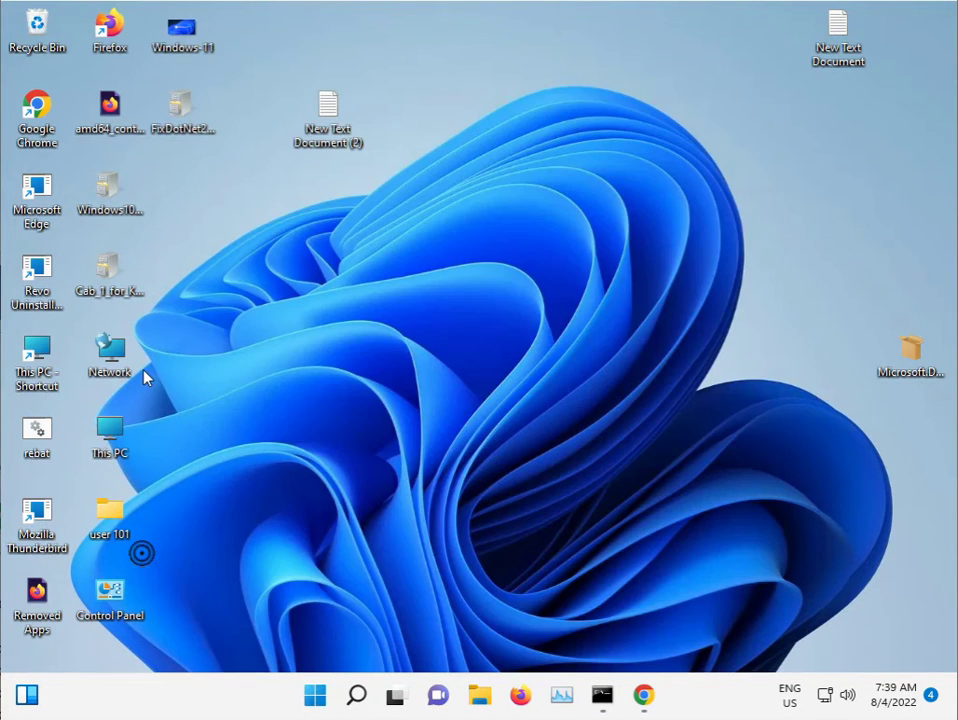
{"action": "double_click", "coordinate": [44, 348]}
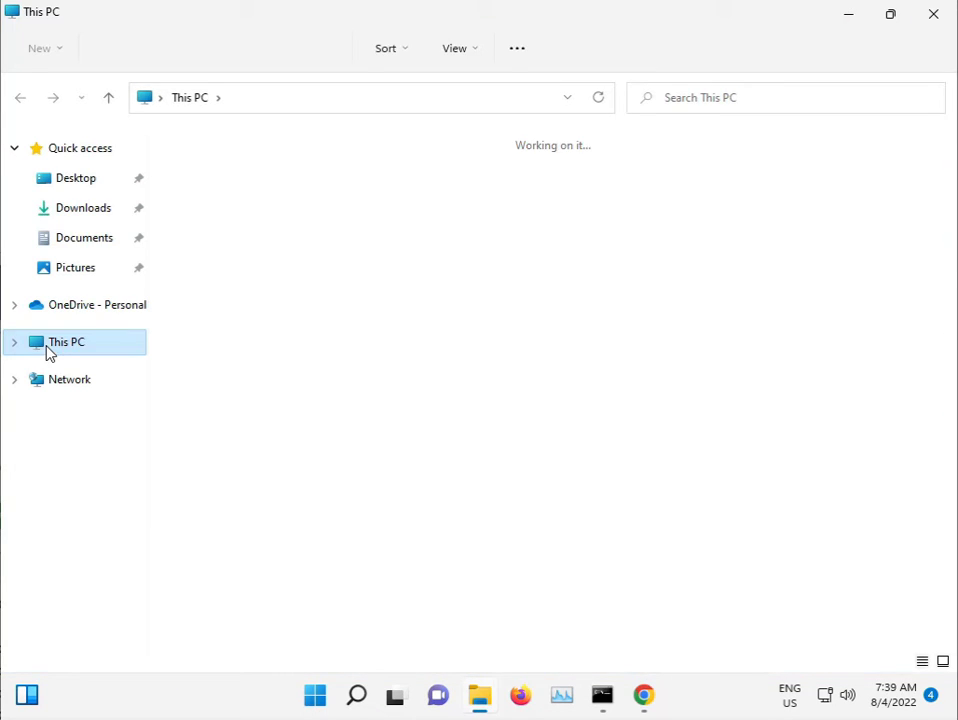
Navigate from This PC through Local Disk (C:) and Windows into System32.
{"action": "double_click", "coordinate": [298, 322]}
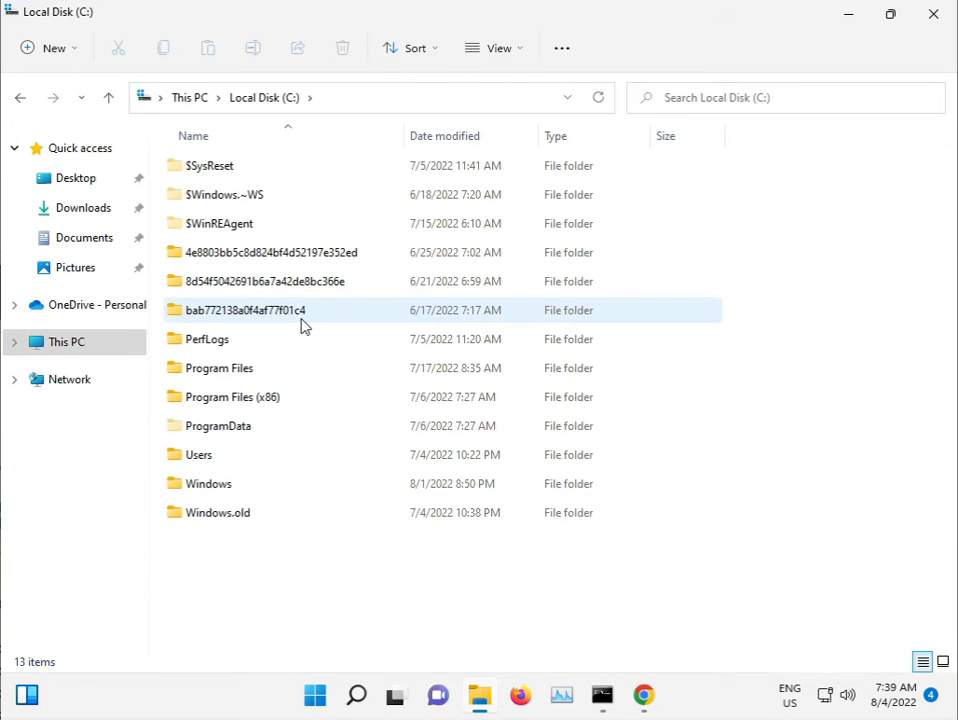
{"action": "double_click", "coordinate": [235, 488]}
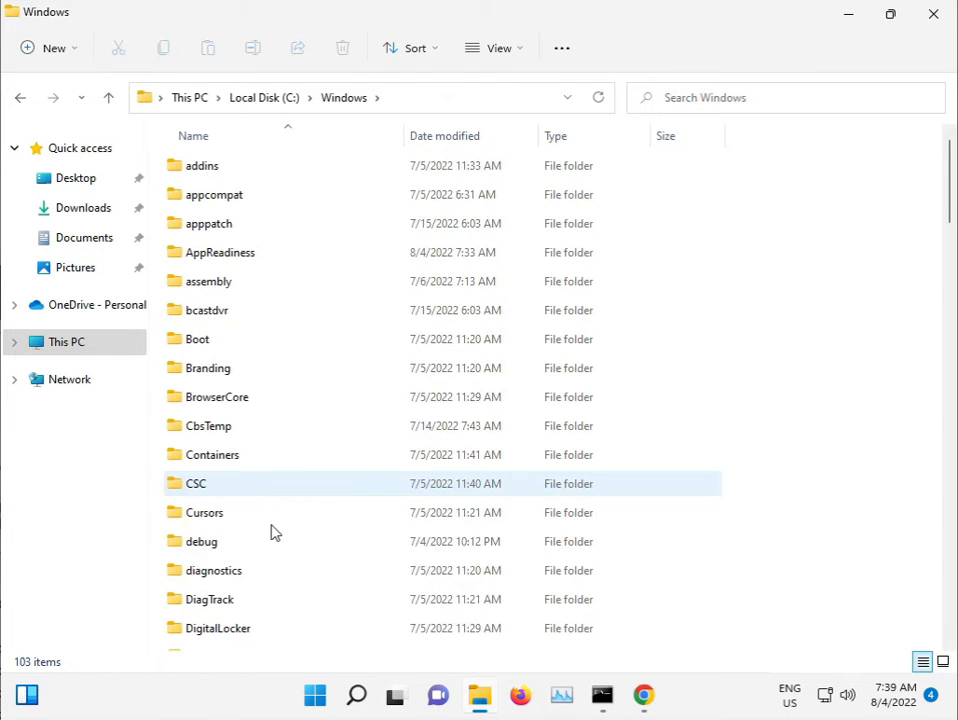
{"action": "scroll", "coordinate": [260, 500], "scroll_direction": "down", "scroll_amount": 6}
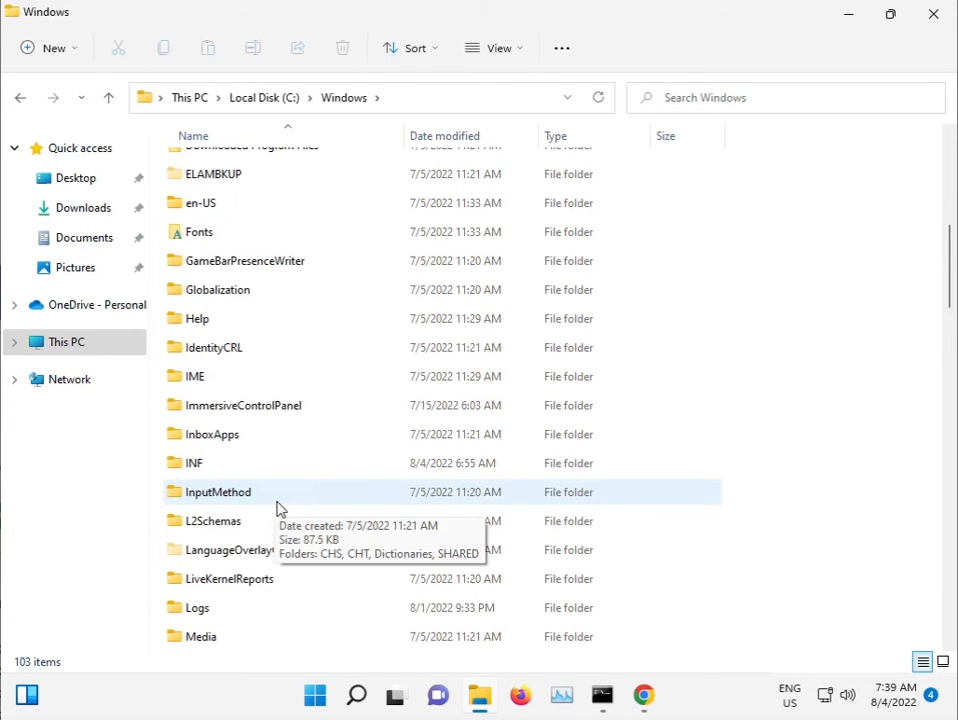
{"action": "scroll", "coordinate": [280, 510], "scroll_direction": "down", "scroll_amount": 5}
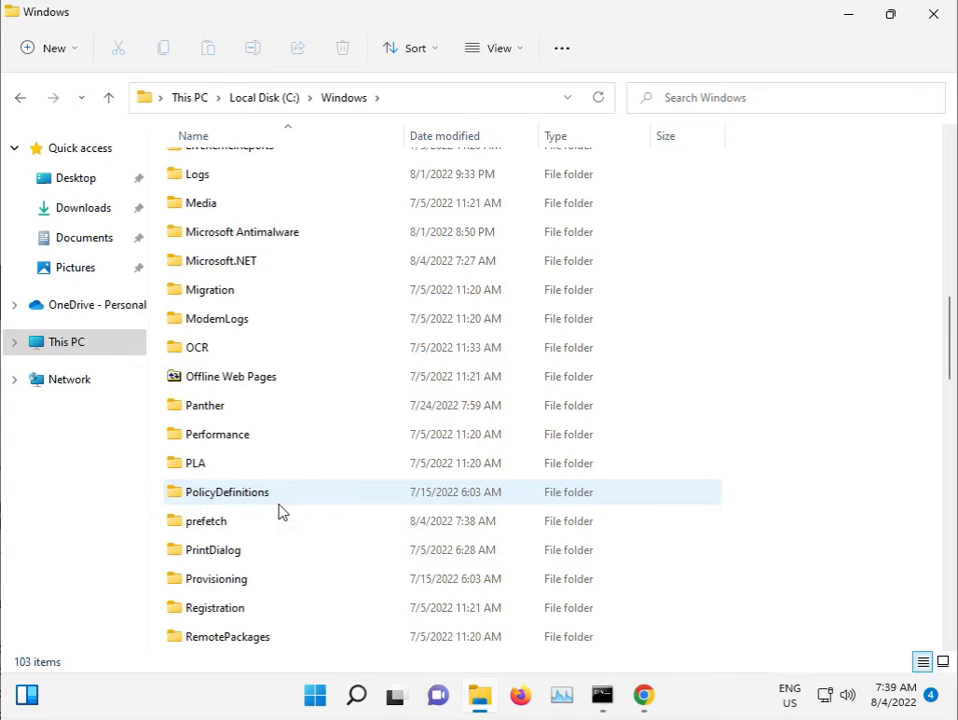
{"action": "scroll", "coordinate": [280, 512], "scroll_direction": "down", "scroll_amount": 3}
{"action": "scroll", "coordinate": [280, 512], "scroll_direction": "down", "scroll_amount": 2}
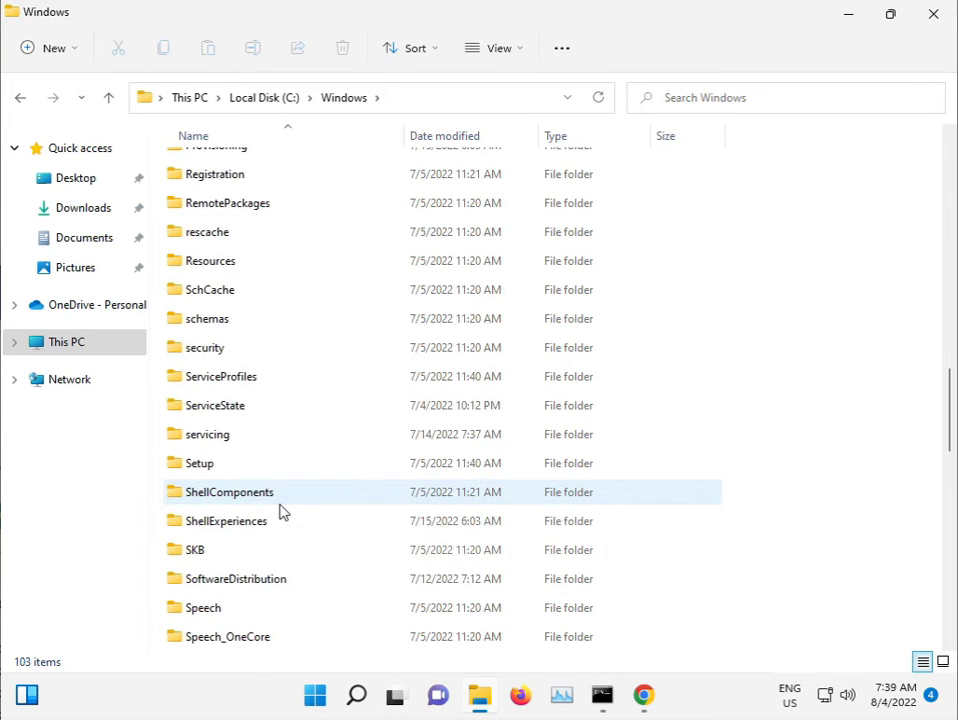
{"action": "scroll", "coordinate": [280, 512], "scroll_direction": "down", "scroll_amount": 1}
{"action": "scroll", "coordinate": [280, 512], "scroll_direction": "down", "scroll_amount": 3}
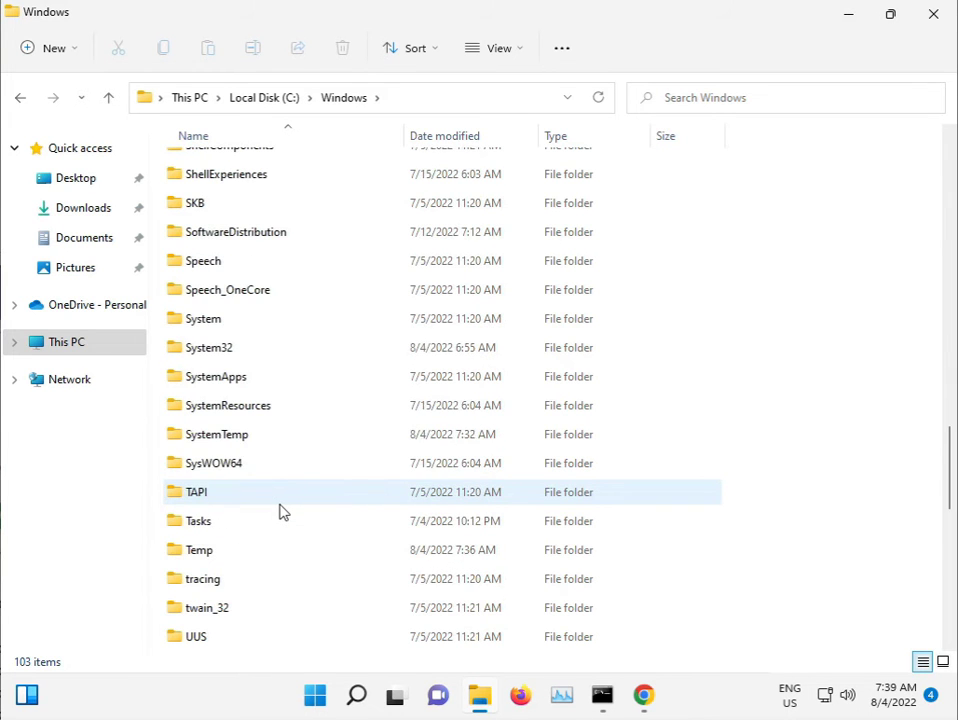
{"action": "double_click", "coordinate": [222, 349]}
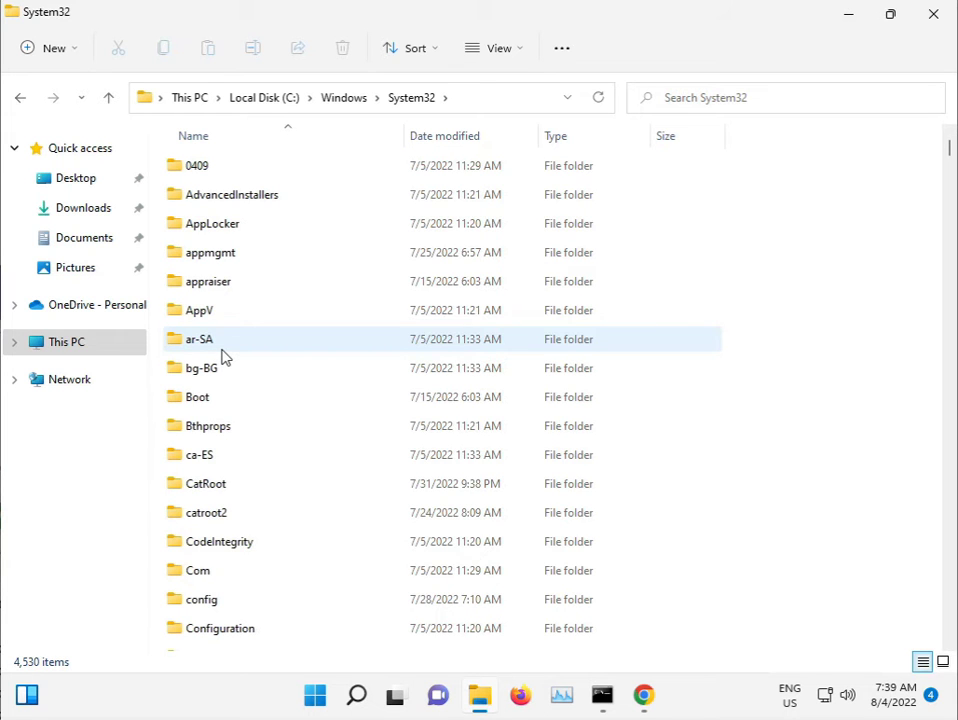
Permanently delete catroot2's contents, granting admin permission and skipping the in-use catdb files.
{"action": "double_click", "coordinate": [240, 510]}
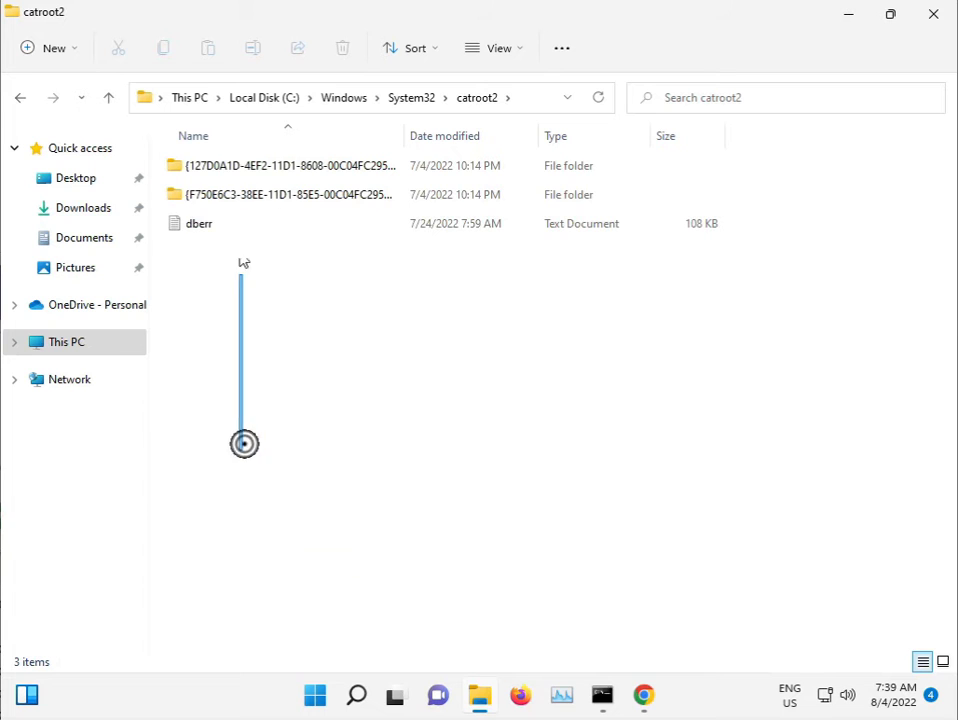
{"action": "left_click_drag", "start_coordinate": [243, 262], "coordinate": [257, 170]}
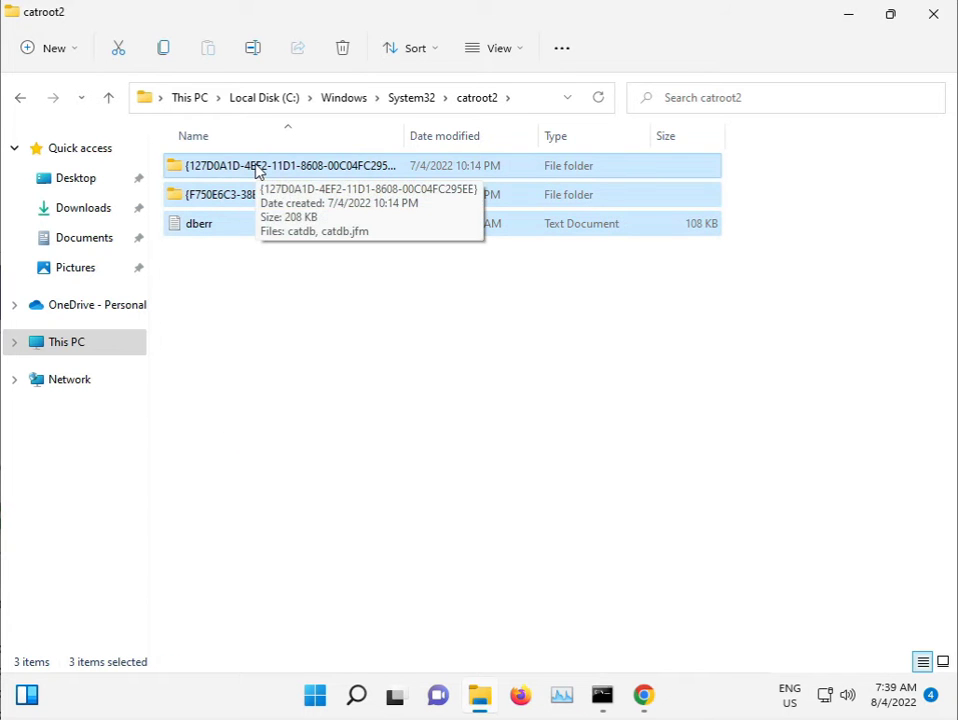
{"action": "key", "text": "shift+Delete"}
{"action": "key", "text": "Return"}
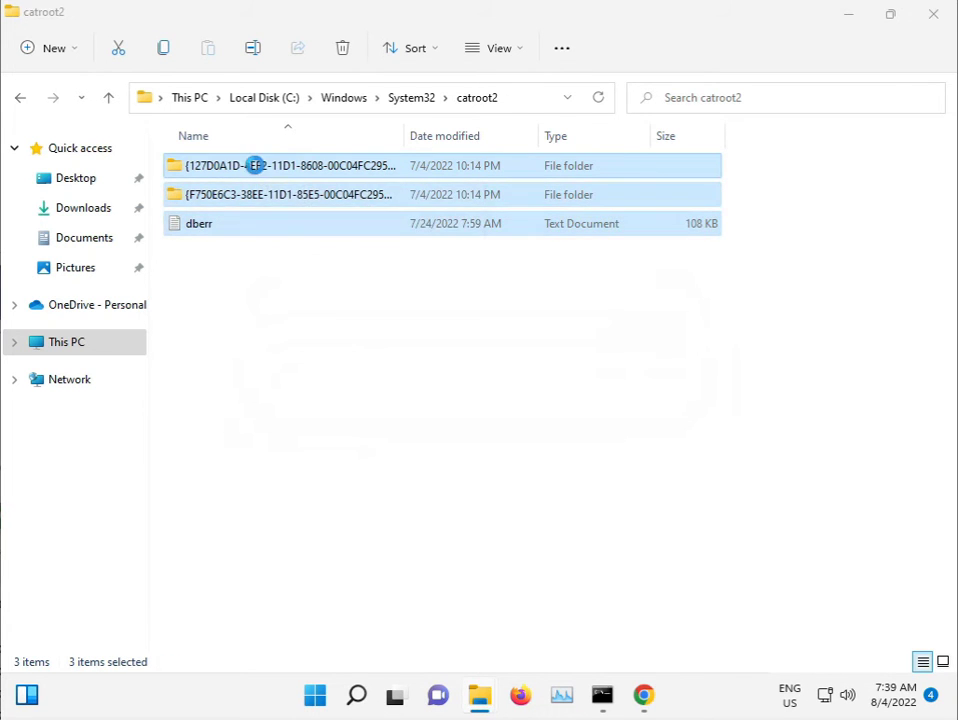
{"action": "left_click", "coordinate": [252, 222]}
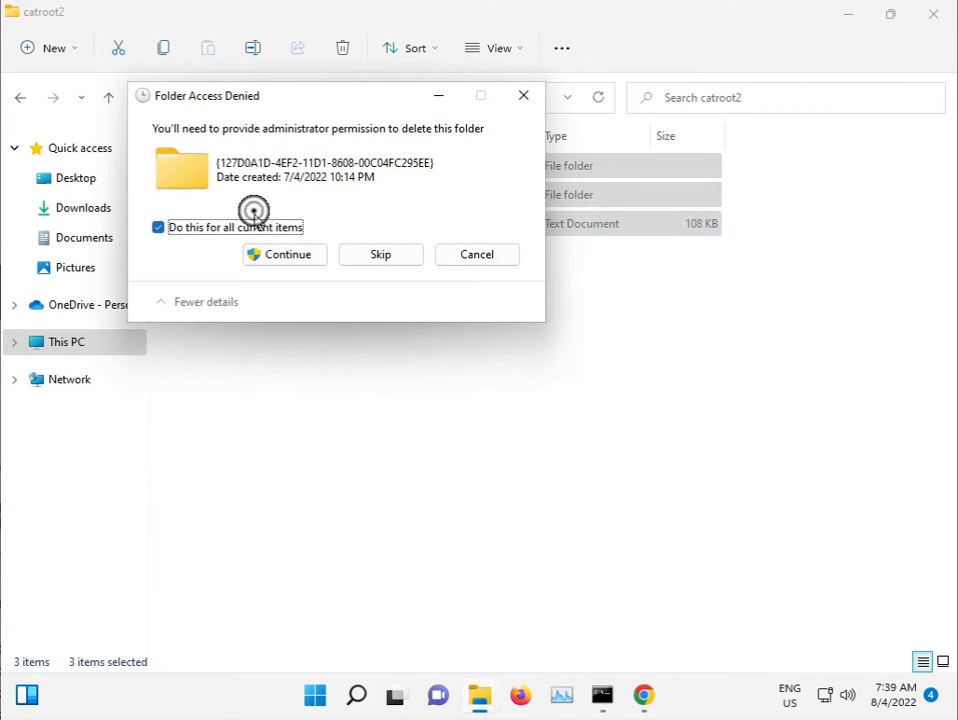
{"action": "left_click", "coordinate": [296, 248]}
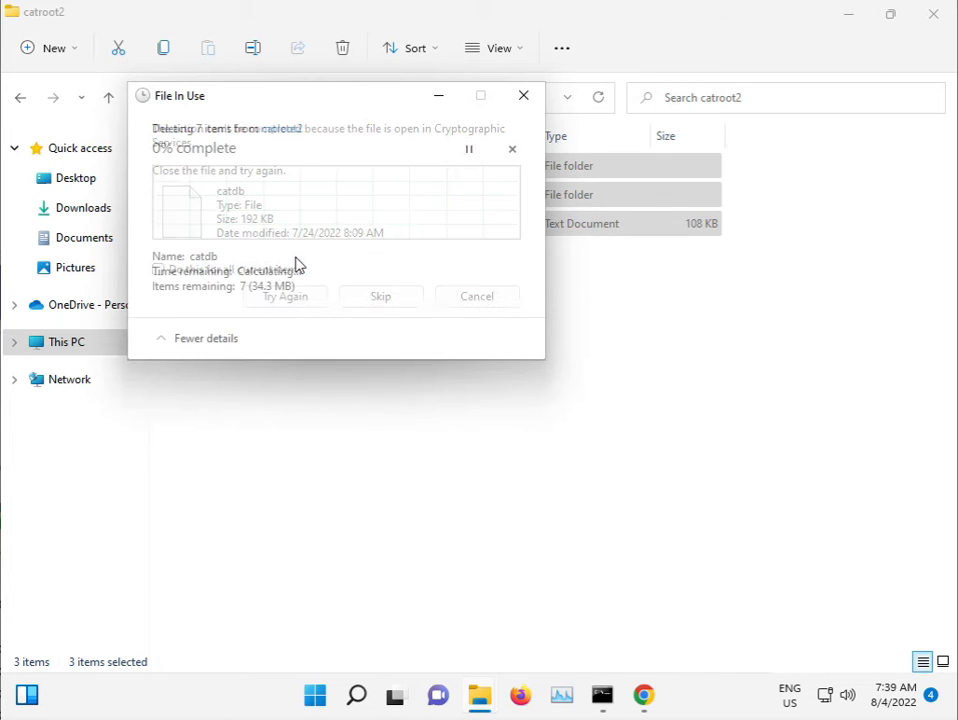
{"action": "left_click", "coordinate": [358, 297]}
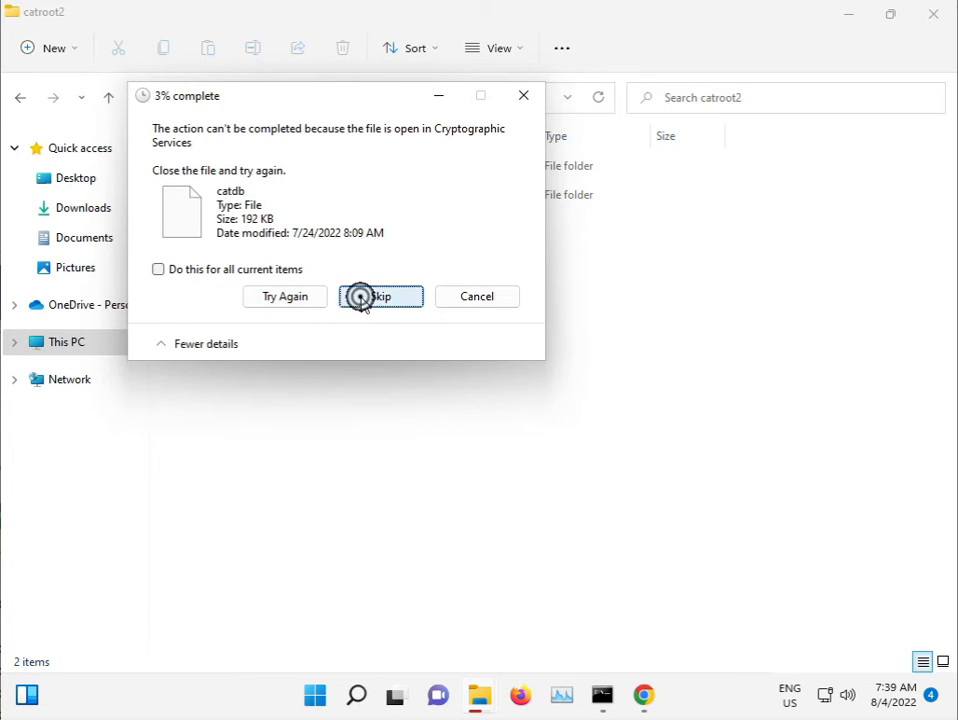
{"action": "left_click", "coordinate": [260, 270]}
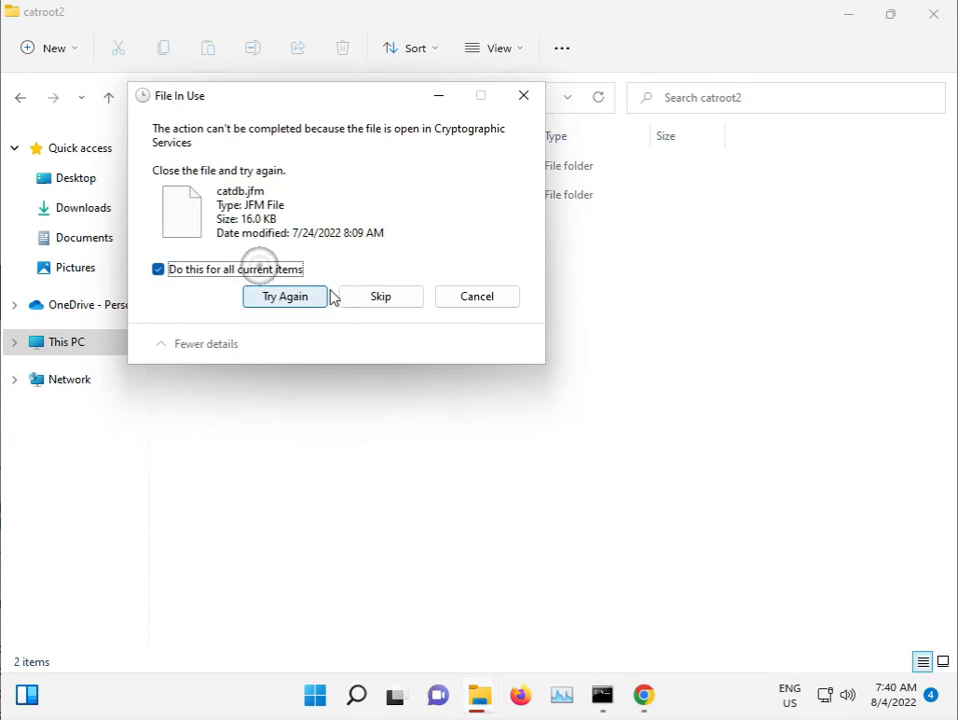
{"action": "left_click", "coordinate": [359, 297]}
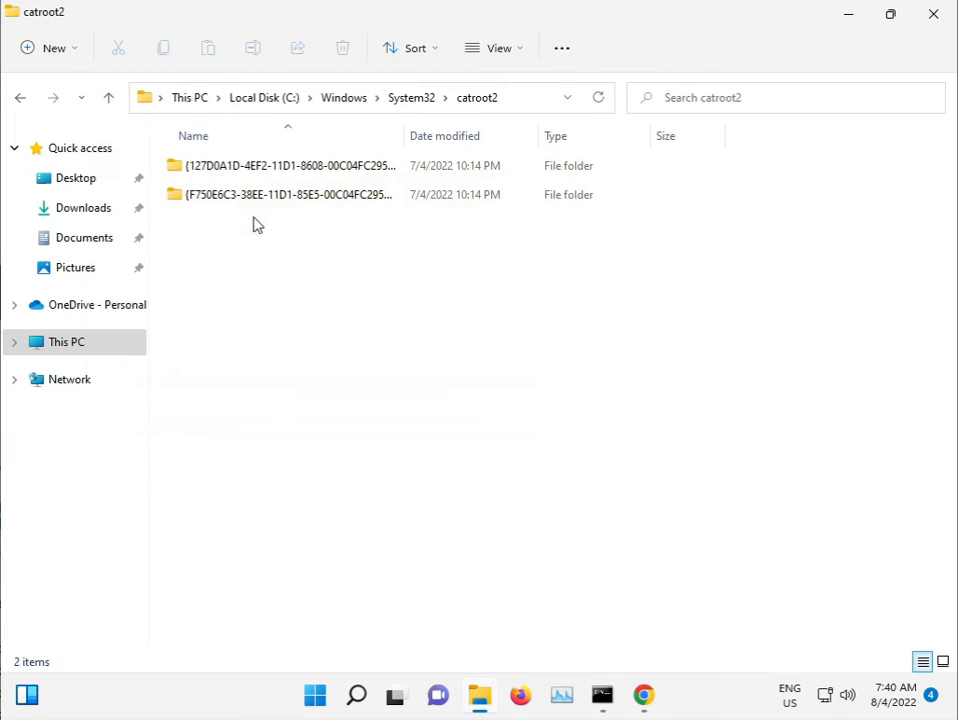
Return to the System32 folder and scroll up and down through its 4,530 items.
{"action": "left_click", "coordinate": [412, 98]}
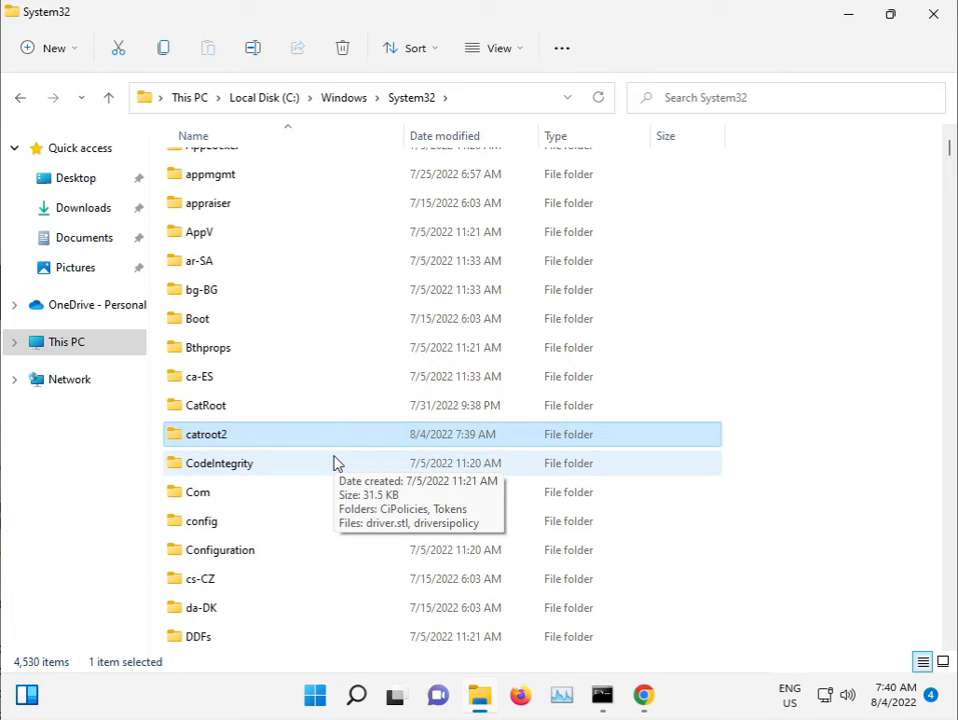
{"action": "scroll", "coordinate": [336, 463], "scroll_direction": "down", "scroll_amount": 1}
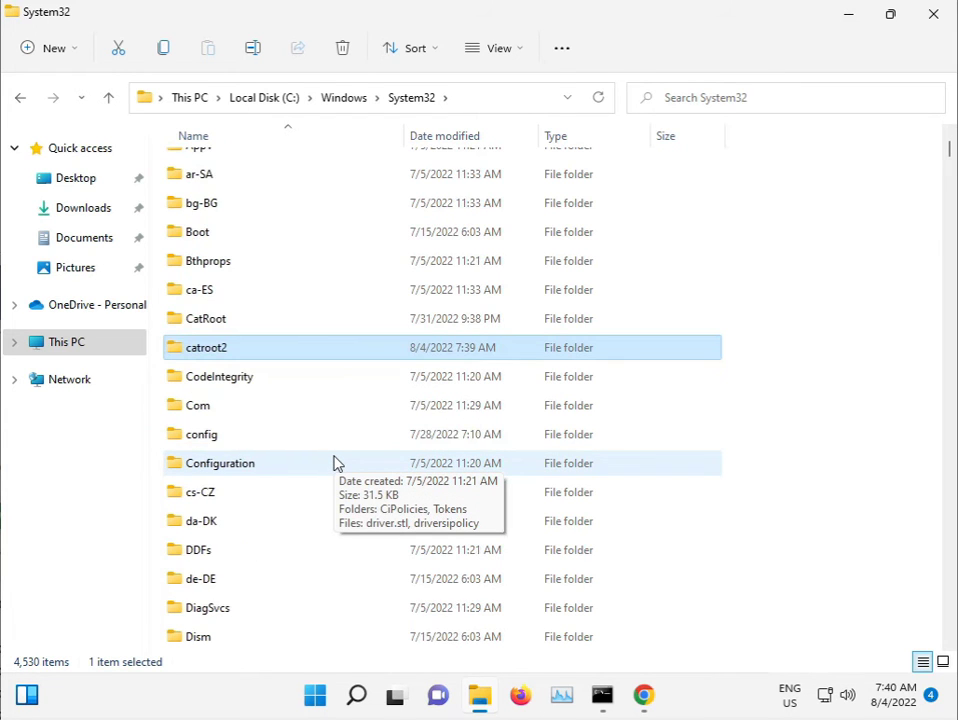
{"action": "scroll", "coordinate": [336, 463], "scroll_direction": "down", "scroll_amount": 1}
{"action": "scroll", "coordinate": [336, 463], "scroll_direction": "down", "scroll_amount": 4}
{"action": "scroll", "coordinate": [336, 463], "scroll_direction": "down", "scroll_amount": 4}
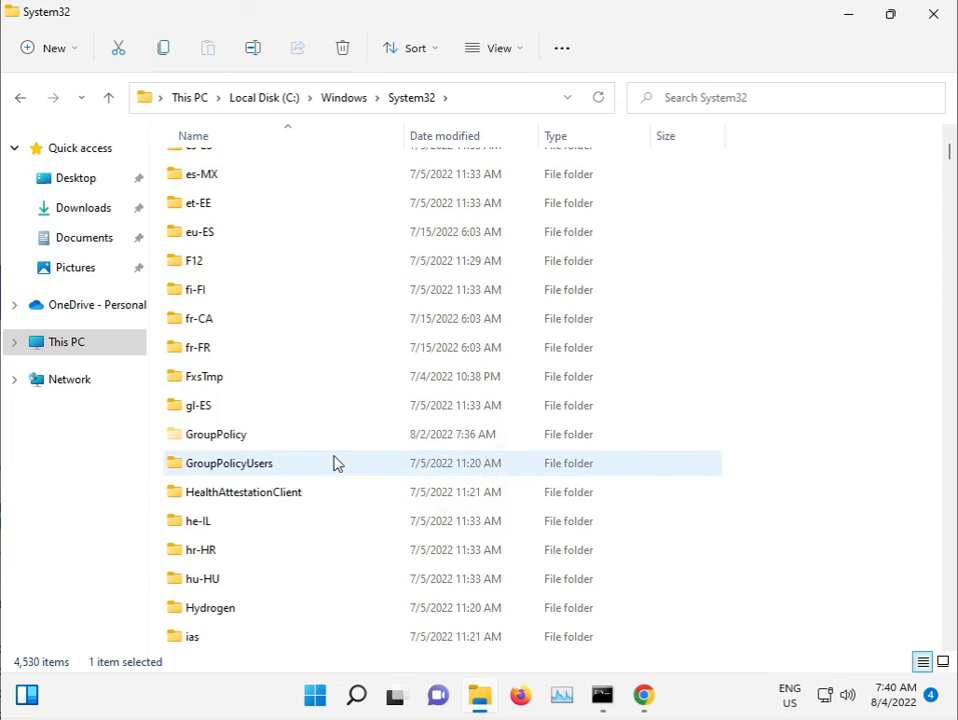
{"action": "scroll", "coordinate": [336, 463], "scroll_direction": "down", "scroll_amount": 4}
{"action": "scroll", "coordinate": [336, 463], "scroll_direction": "down", "scroll_amount": 4}
{"action": "scroll", "coordinate": [336, 463], "scroll_direction": "down", "scroll_amount": 5}
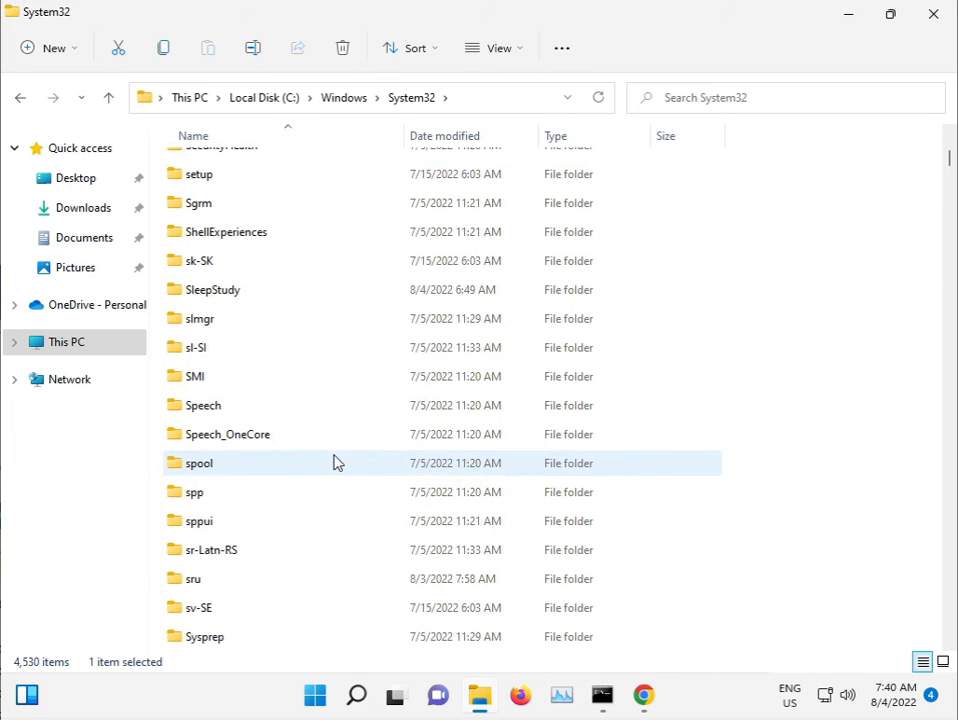
{"action": "scroll", "coordinate": [336, 463], "scroll_direction": "down", "scroll_amount": 1}
{"action": "scroll", "coordinate": [336, 463], "scroll_direction": "down", "scroll_amount": 1}
{"action": "scroll", "coordinate": [336, 463], "scroll_direction": "up", "scroll_amount": 1}
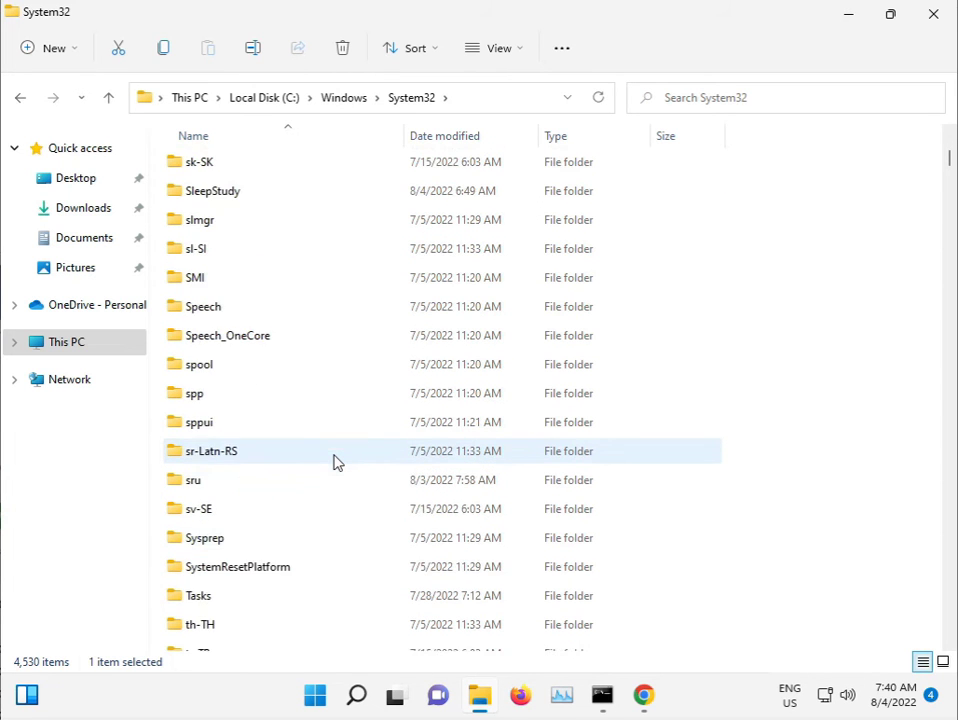
{"action": "scroll", "coordinate": [336, 463], "scroll_direction": "up", "scroll_amount": 1}
{"action": "scroll", "coordinate": [336, 463], "scroll_direction": "up", "scroll_amount": 1}
{"action": "scroll", "coordinate": [336, 463], "scroll_direction": "up", "scroll_amount": 1}
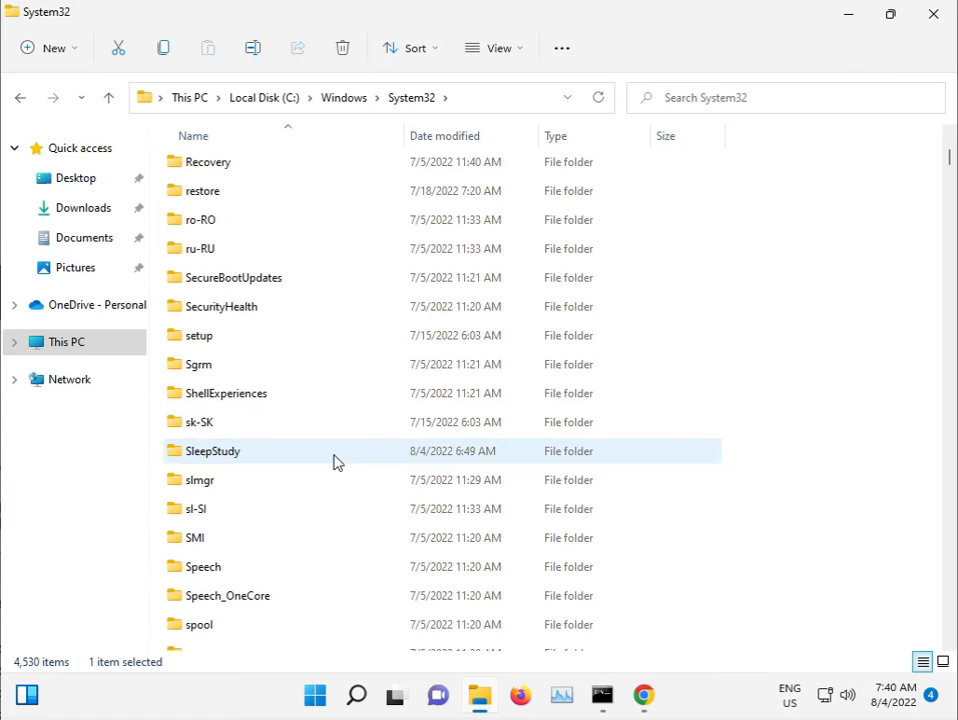
{"action": "scroll", "coordinate": [336, 462], "scroll_direction": "down", "scroll_amount": 1}
Jump through System32 files by typing d2d1, sam and sdi, stepping down to the SettingsHandlers DLLs.
{"action": "left_click", "coordinate": [332, 460]}
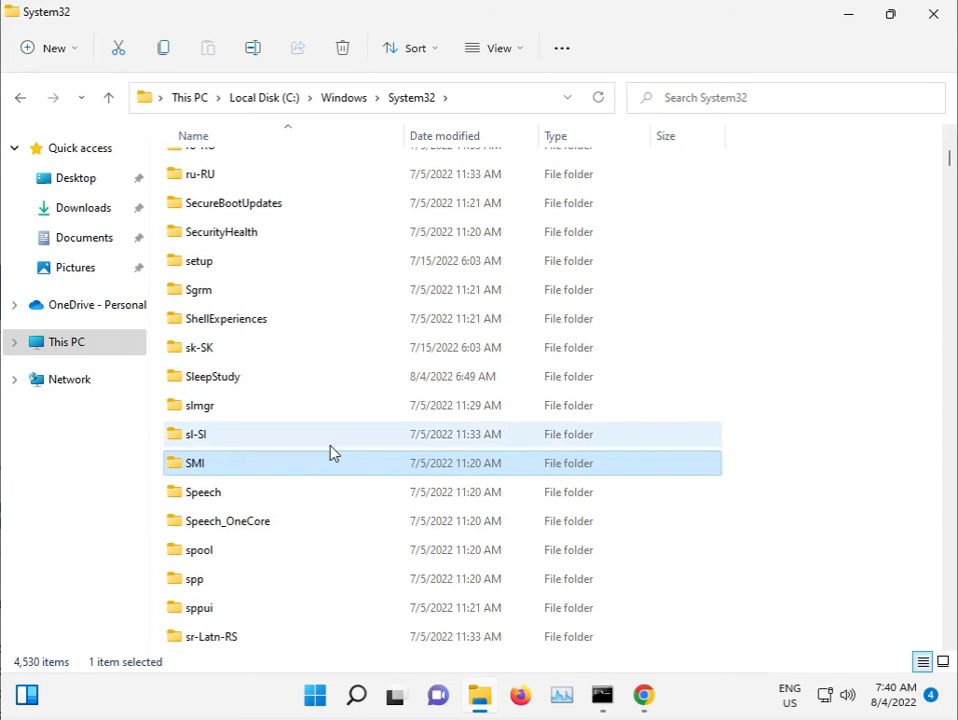
{"action": "type", "text": "d2d1"}
{"action": "key", "text": "Down"}
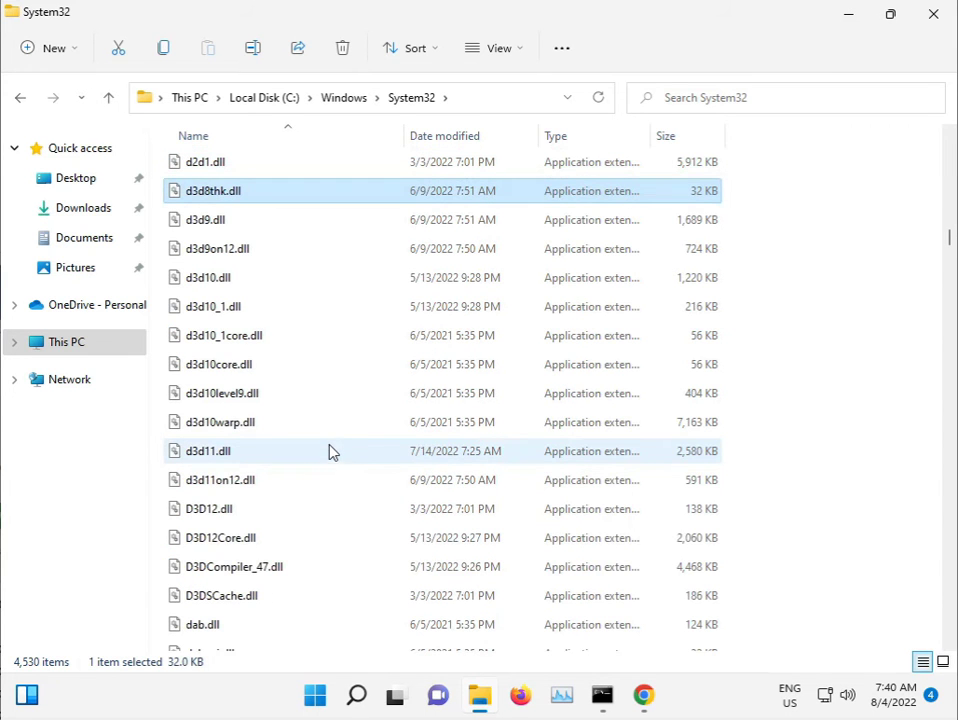
{"action": "type", "text": "sam"}
{"action": "key", "text": "Down"}
{"action": "key", "text": "Down"}
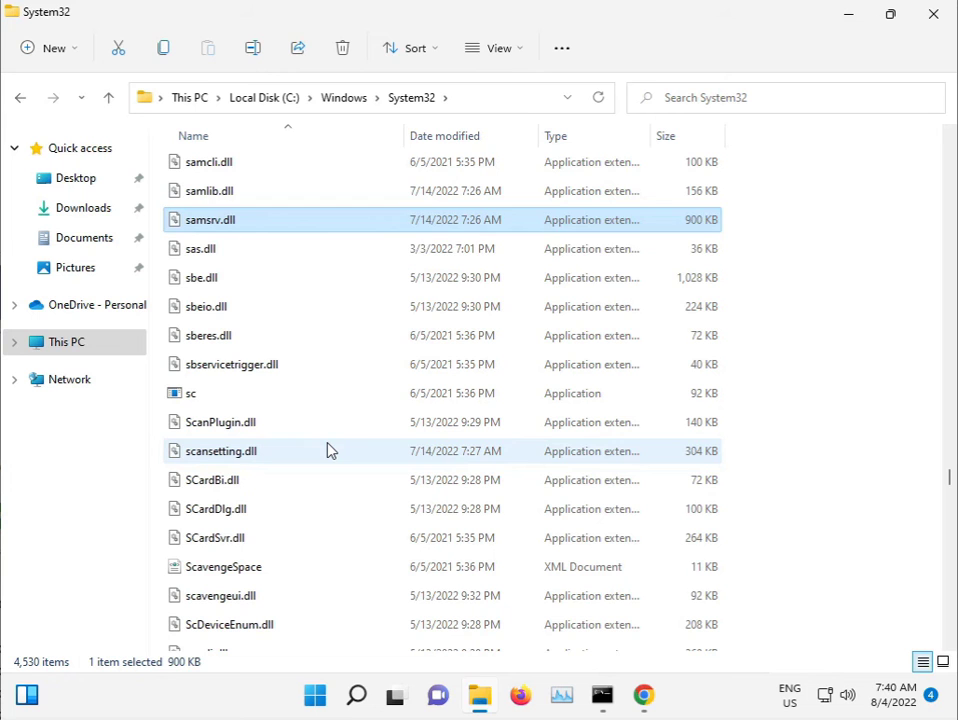
{"action": "key", "text": "Down"}
{"action": "key", "text": "Down"}
{"action": "key", "text": "Down"}
{"action": "key", "text": "Down"}
{"action": "key", "text": "Down"}
{"action": "key", "text": "Down"}
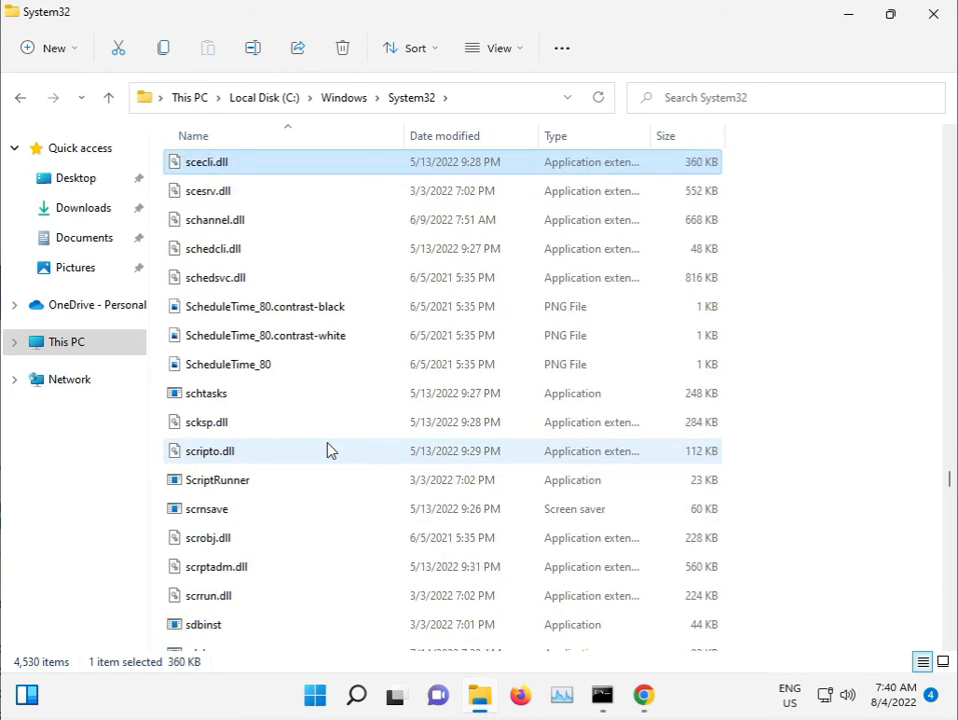
{"action": "key", "text": "Down"}
{"action": "key", "text": "Down"}
{"action": "key", "text": "Down"}
{"action": "key", "text": "Down"}
{"action": "type", "text": "sd"}
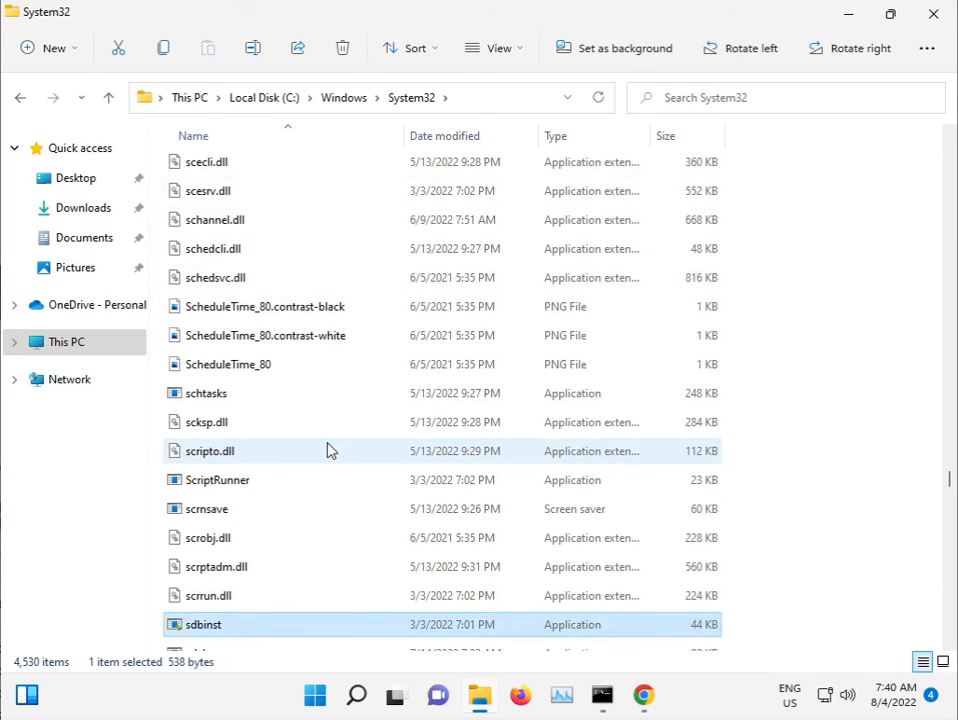
{"action": "type", "text": "i"}
{"action": "key", "text": "Down"}
{"action": "key", "text": "Down"}
{"action": "key", "text": "Down"}
{"action": "key", "text": "Down"}
{"action": "key", "text": "Down"}
{"action": "key", "text": "Down"}
{"action": "key", "text": "Down"}
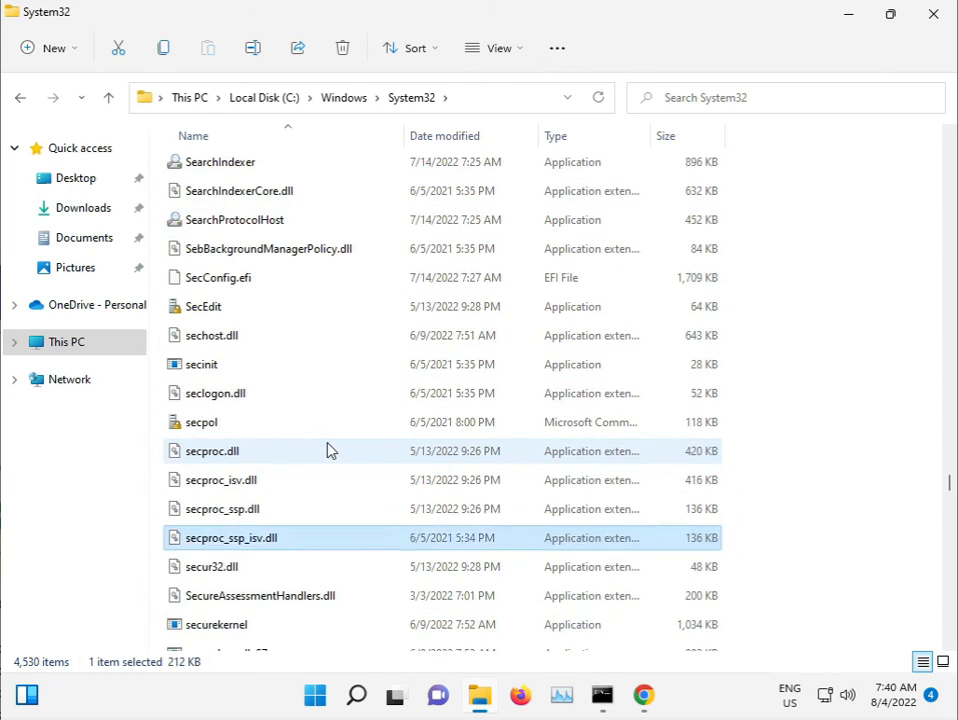
{"action": "key", "text": "Down"}
{"action": "key", "text": "Down"}
{"action": "key", "text": "Down"}
{"action": "key", "text": "Down"}
{"action": "key", "text": "Down"}
{"action": "key", "text": "Down"}
{"action": "key", "text": "Down"}
{"action": "key", "text": "Down"}
{"action": "key", "text": "Down"}
{"action": "key", "text": "Down"}
{"action": "key", "text": "Down"}
{"action": "key", "text": "Down"}
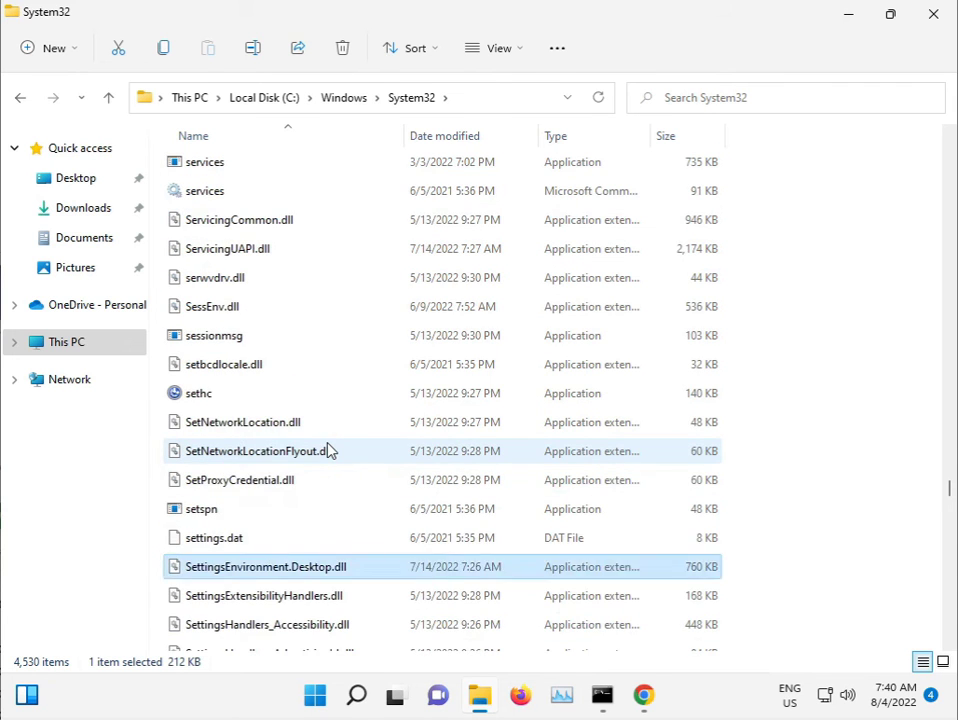
{"action": "key", "text": "Down"}
{"action": "key", "text": "Down"}
{"action": "key", "text": "Down"}
{"action": "key", "text": "Down"}
{"action": "key", "text": "Down"}
{"action": "key", "text": "Down"}
{"action": "key", "text": "Down"}
{"action": "key", "text": "Down"}
{"action": "key", "text": "Down"}
{"action": "key", "text": "Down"}
{"action": "key", "text": "Down"}
{"action": "key", "text": "Down"}
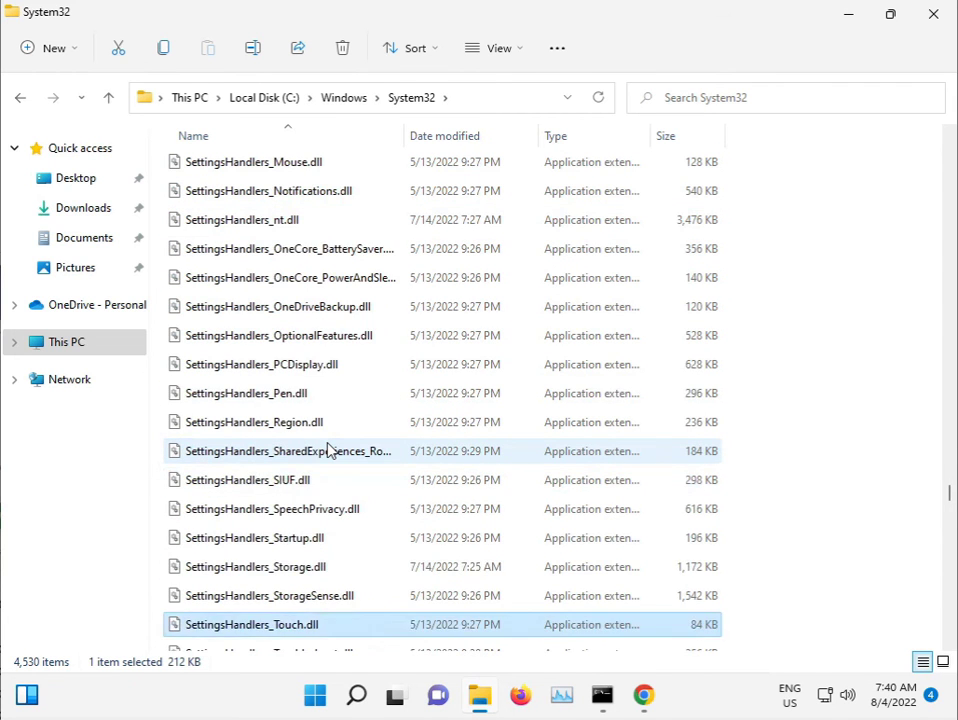
{"action": "key", "text": "Down"}
{"action": "key", "text": "Down"}
{"action": "key", "text": "Down"}
{"action": "key", "text": "Down"}
{"action": "key", "text": "Down"}
{"action": "key", "text": "Down"}
{"action": "key", "text": "Down"}
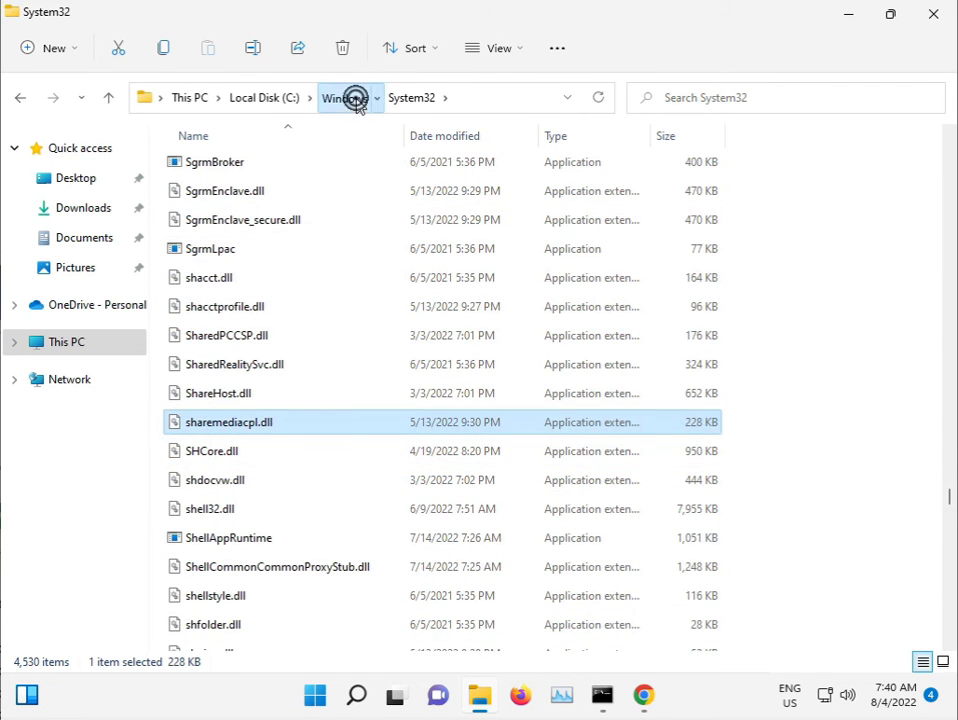
Return to C:\Windows, browse past System32 and SysWOW64, and open SoftwareDistribution.
{"action": "left_click", "coordinate": [348, 98]}
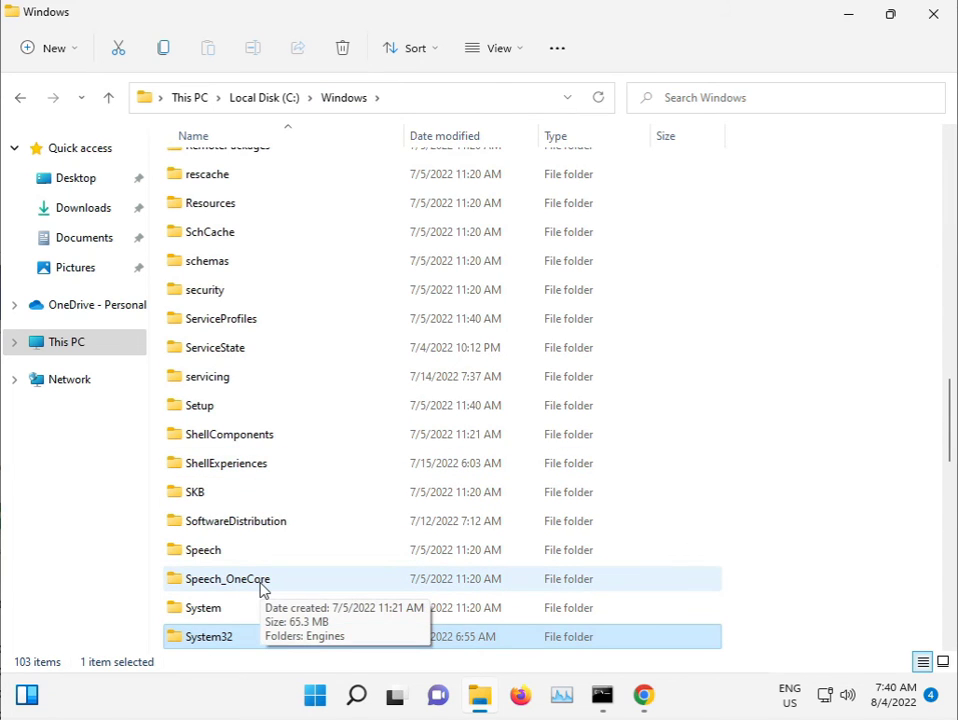
{"action": "key", "text": "Down"}
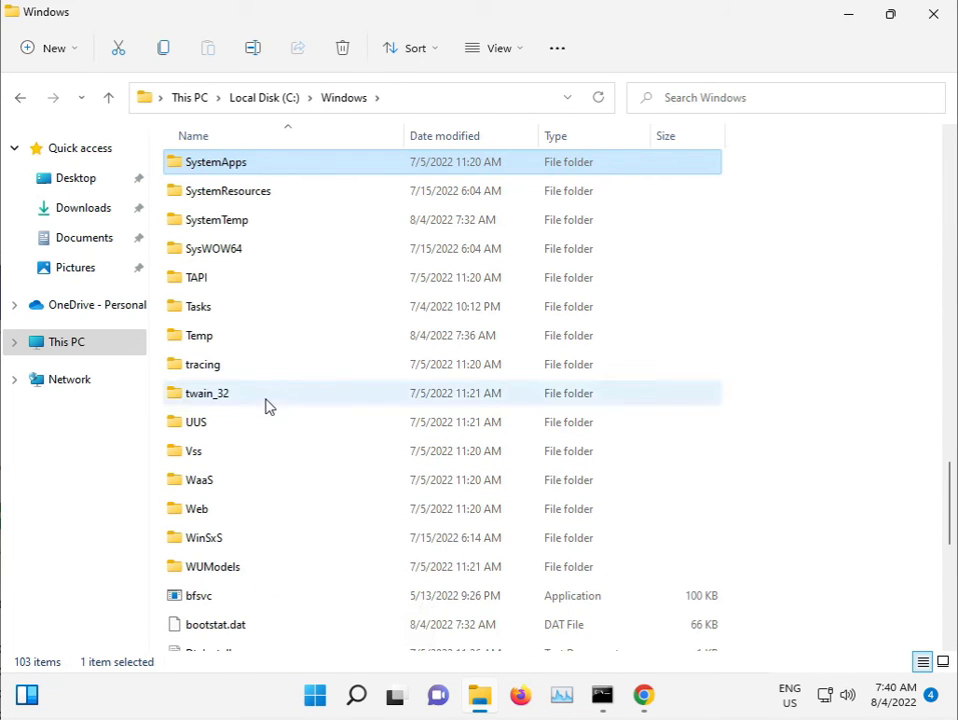
{"action": "key", "text": "Down"}
{"action": "key", "text": "Down"}
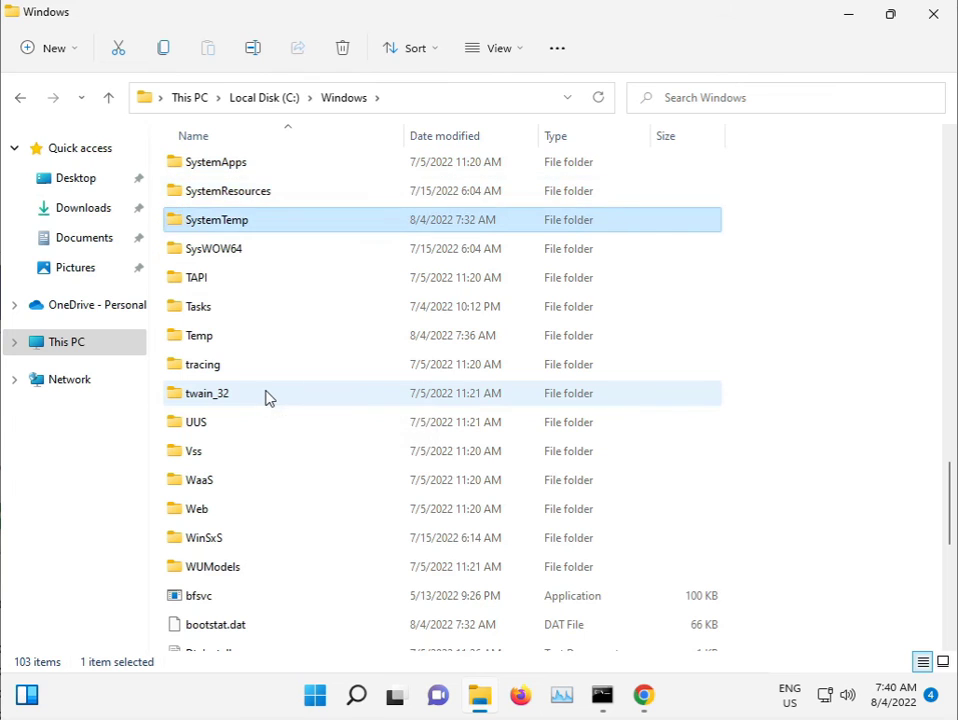
{"action": "key", "text": "Down"}
{"action": "scroll", "coordinate": [272, 366], "scroll_direction": "up", "scroll_amount": 1}
{"action": "scroll", "coordinate": [272, 366], "scroll_direction": "up", "scroll_amount": 3}
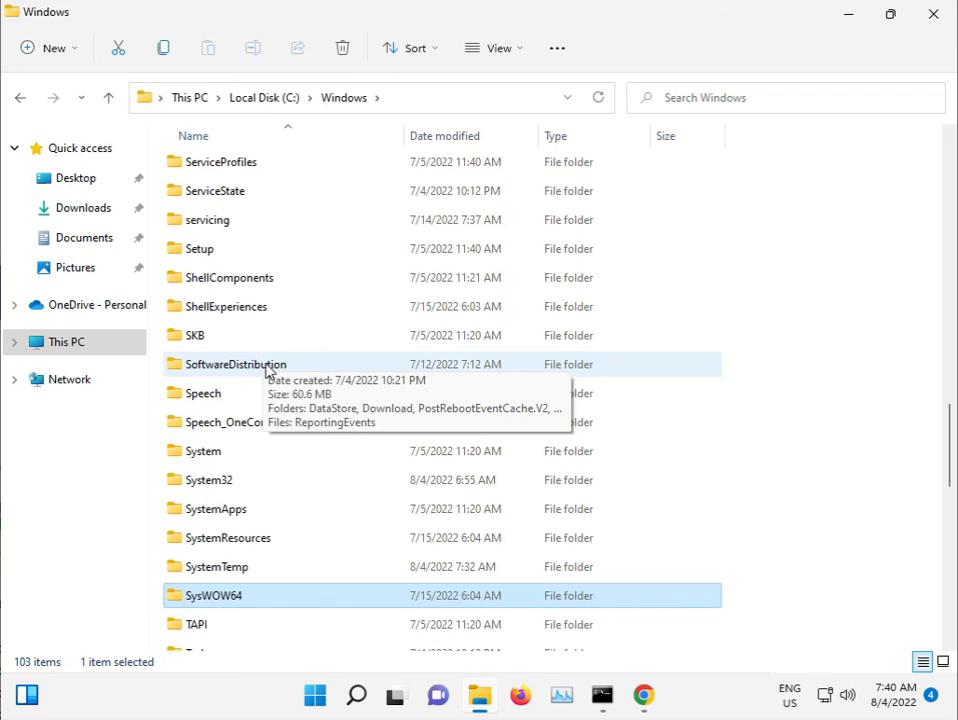
{"action": "double_click", "coordinate": [247, 368]}
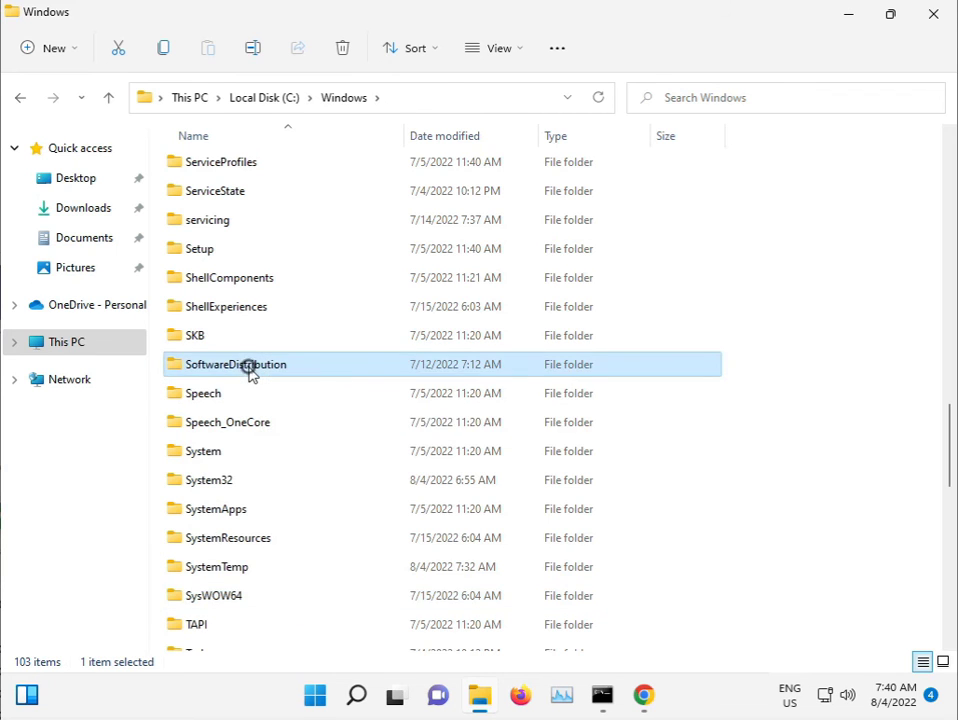
Permanently delete all six SoftwareDistribution items, granting administrator permission.
{"action": "left_click_drag", "start_coordinate": [260, 390], "coordinate": [247, 166]}
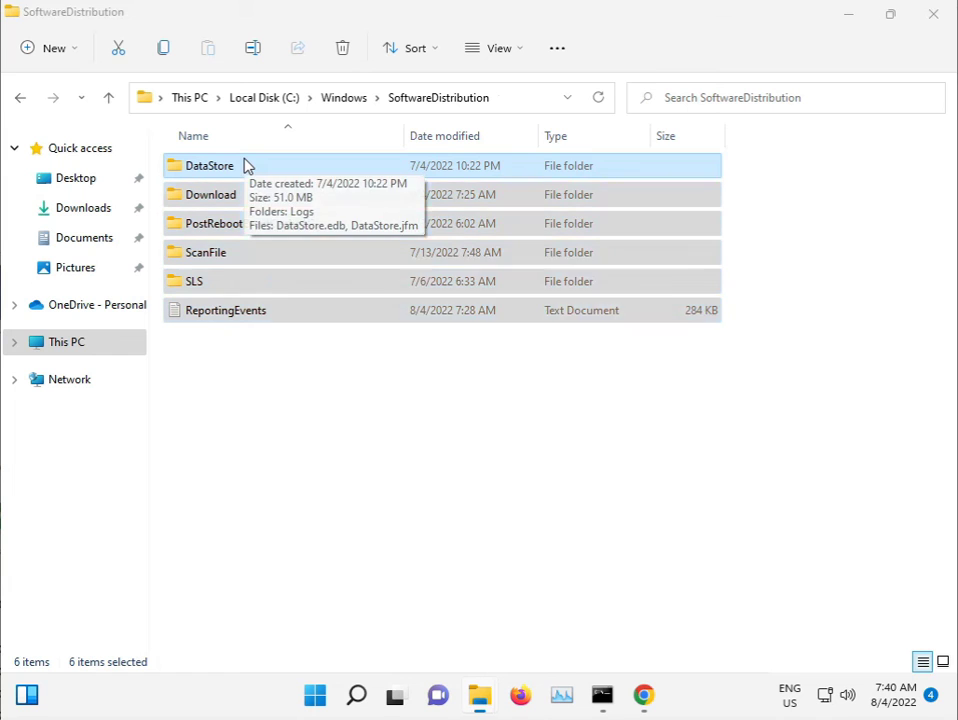
{"action": "key", "text": "shift+Delete"}
{"action": "left_click", "coordinate": [546, 362]}
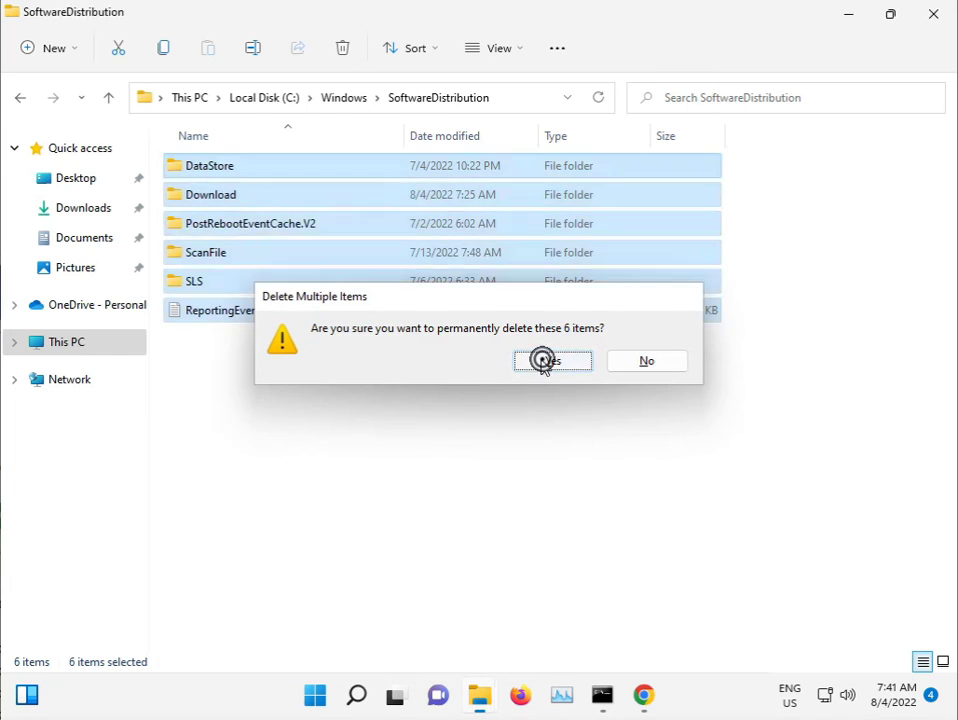
{"action": "left_click", "coordinate": [425, 261]}
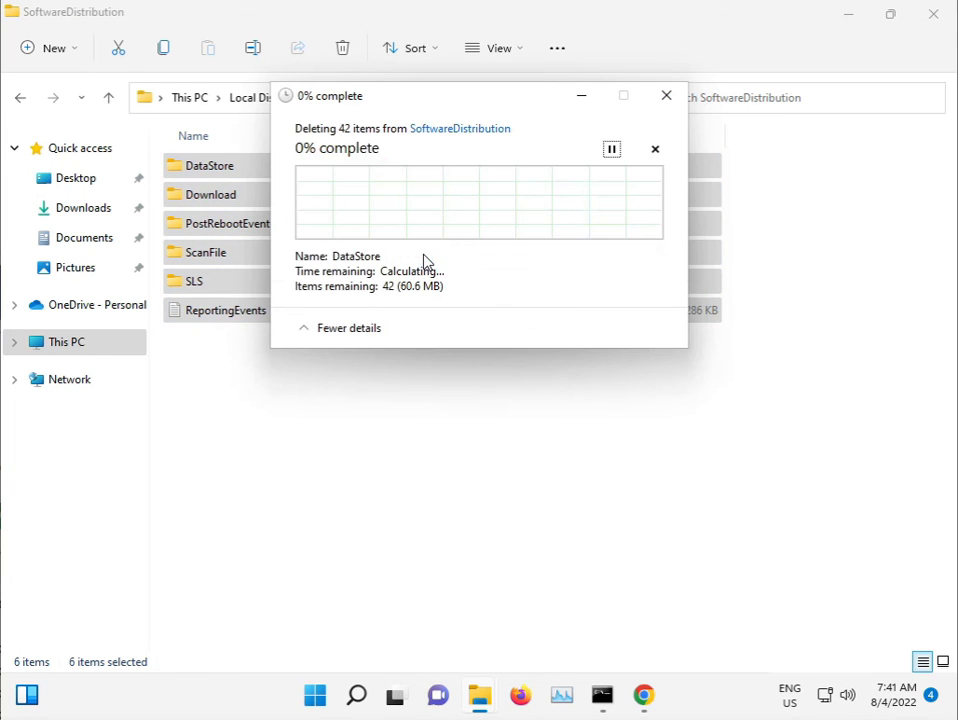
Skip all in-use files, close Explorer, and return to the Command Prompt scan at 45%.
{"action": "left_click", "coordinate": [322, 257]}
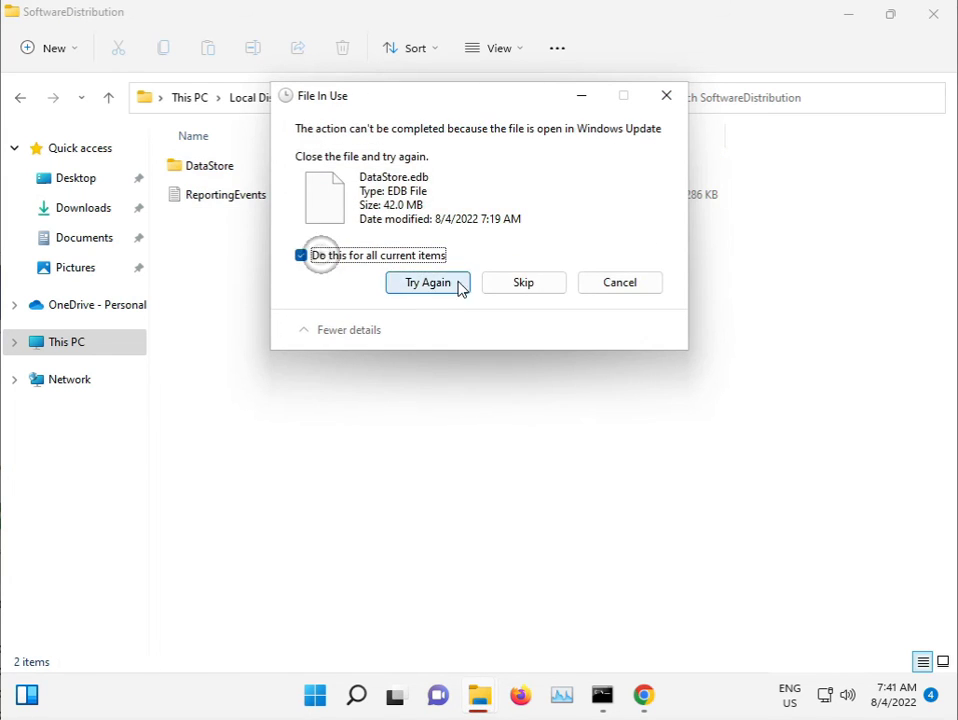
{"action": "left_click", "coordinate": [528, 286]}
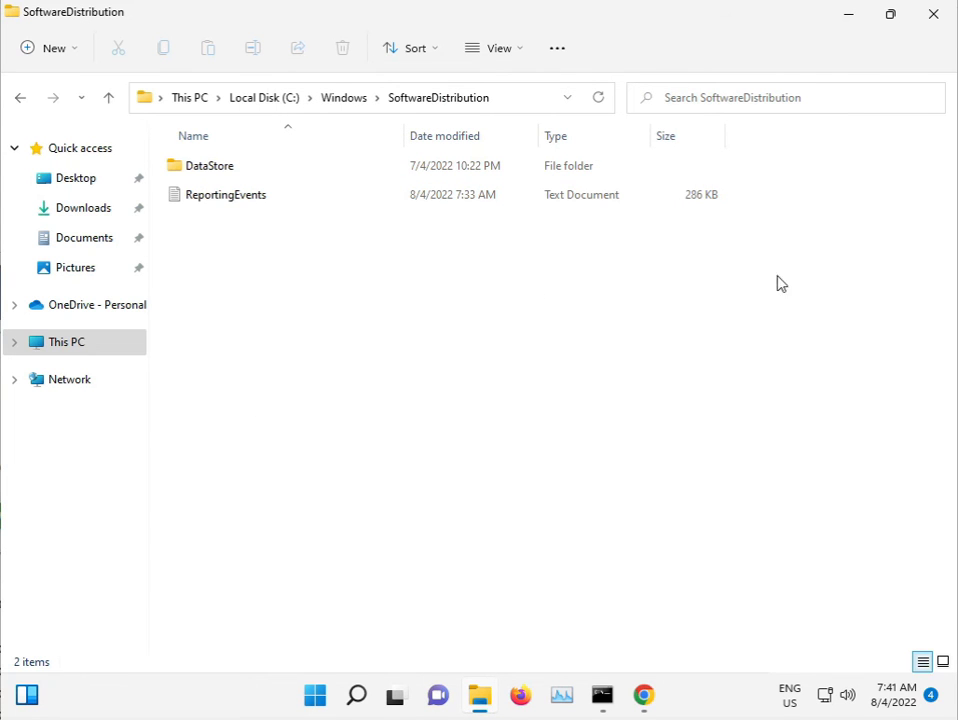
{"action": "left_click", "coordinate": [933, 14]}
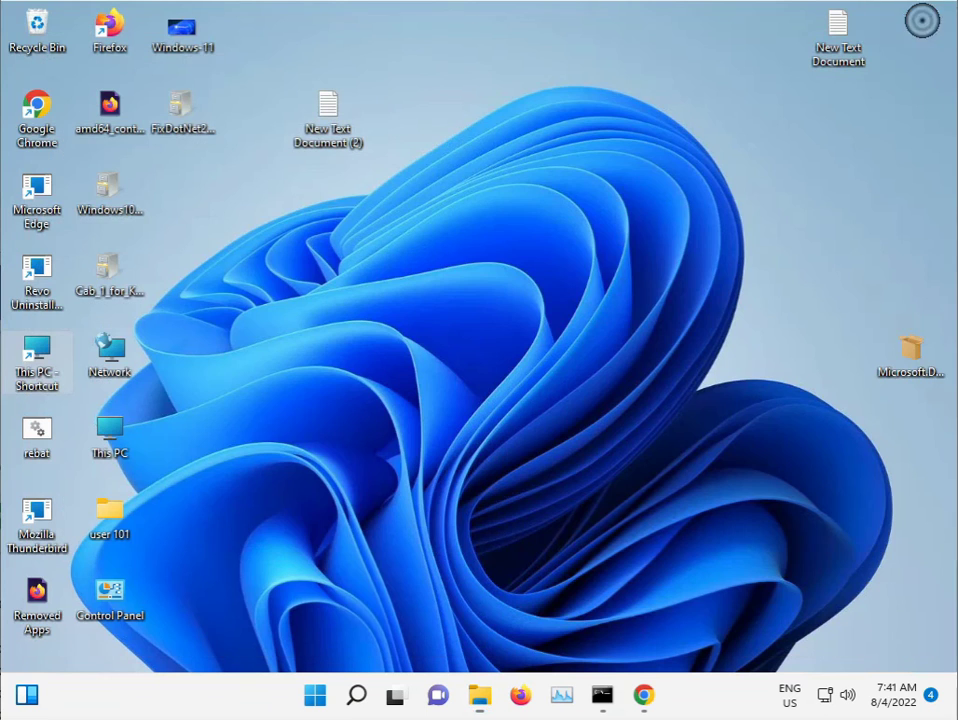
{"action": "left_click", "coordinate": [601, 697]}
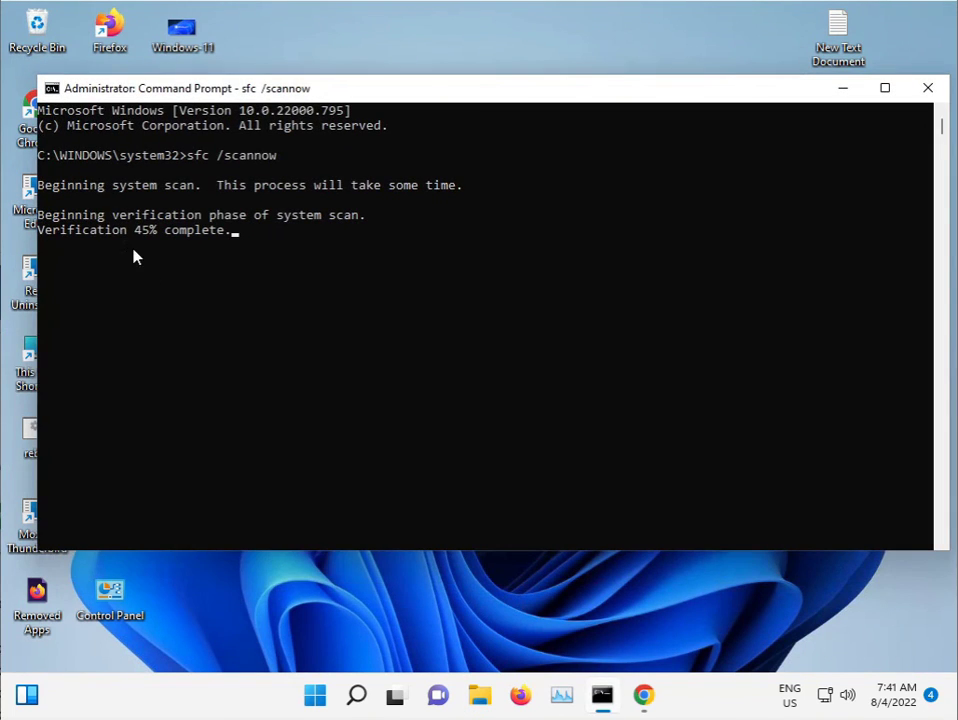